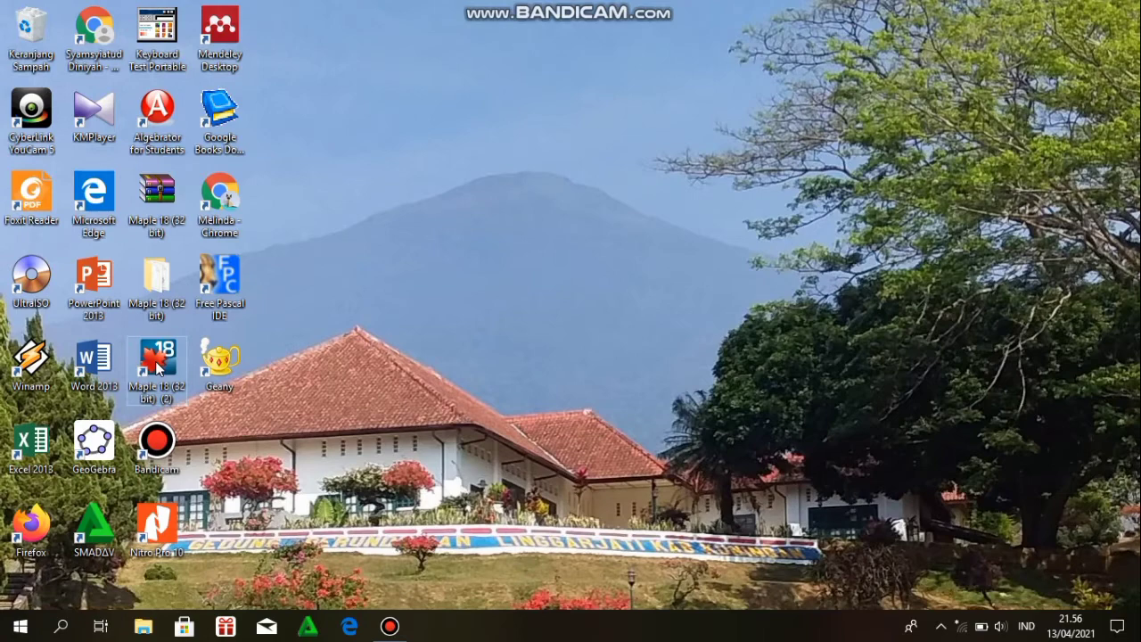
Launch Maple 18 and create a new worksheet
click(157, 368)
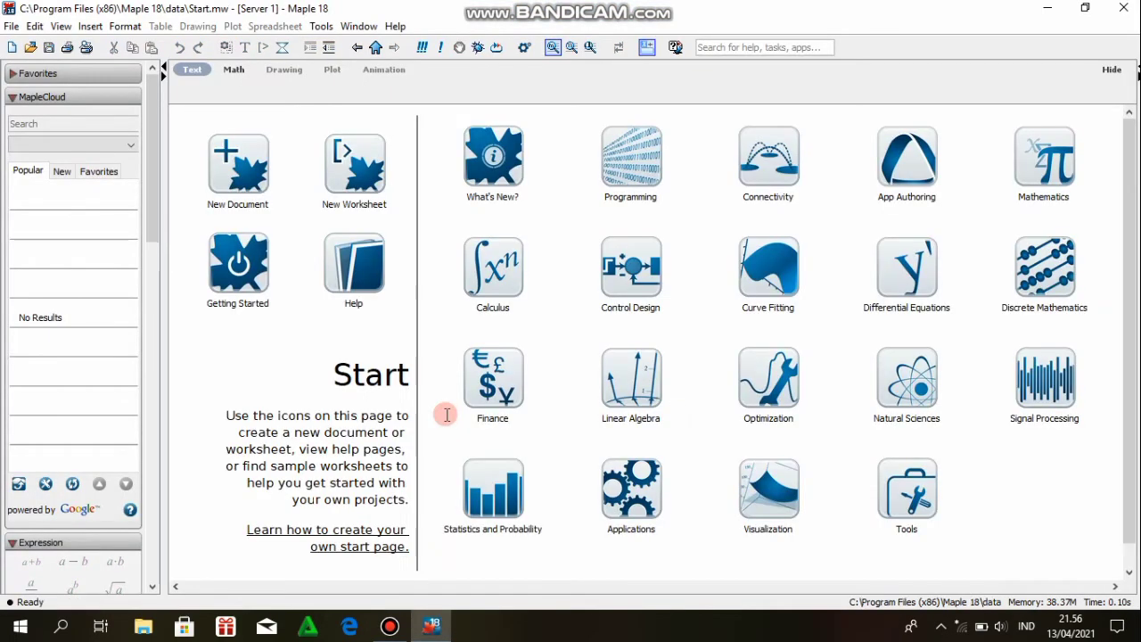
click(355, 180)
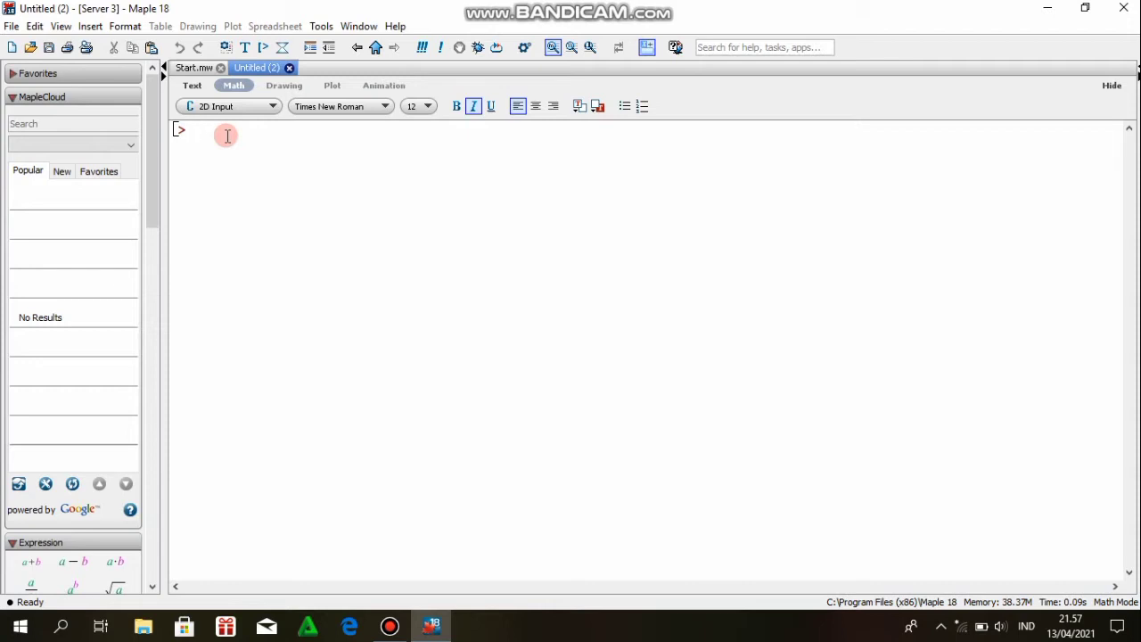
Evaluate the sum (a)+(b) and the difference (a)-(b) as two separate worksheet entries
text(()
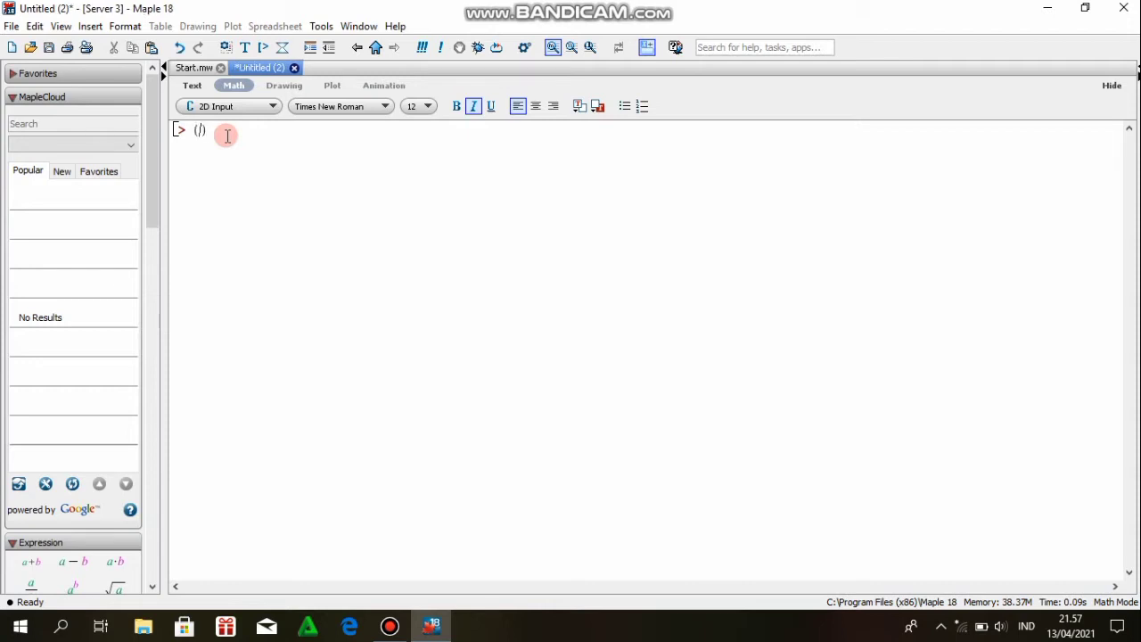
text(a)+(b)
key(Return)
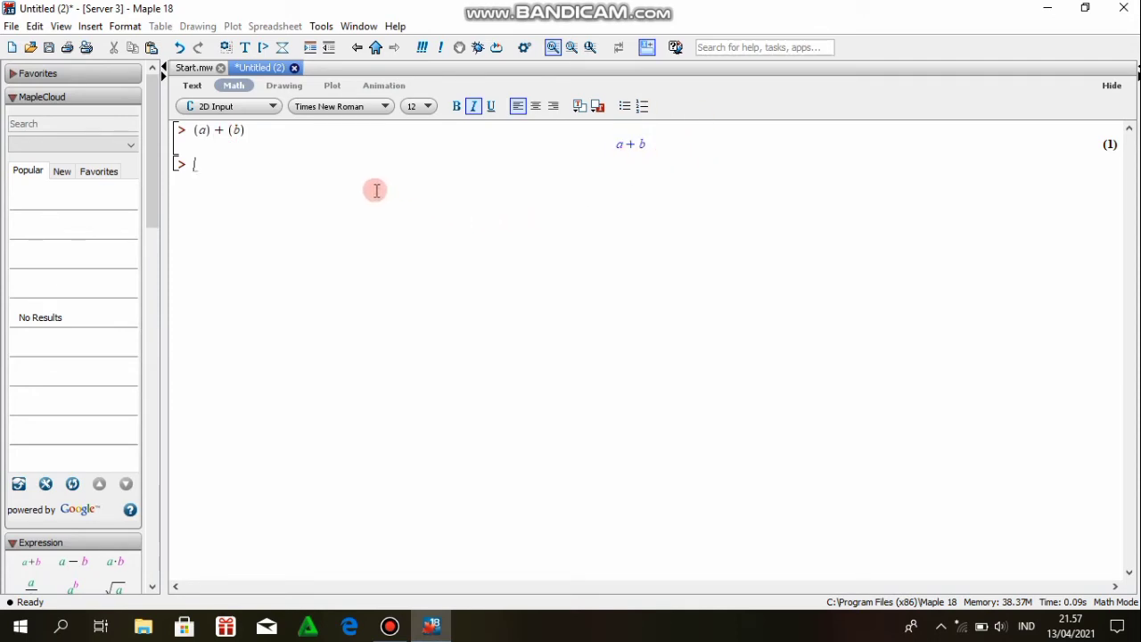
text((a)-)
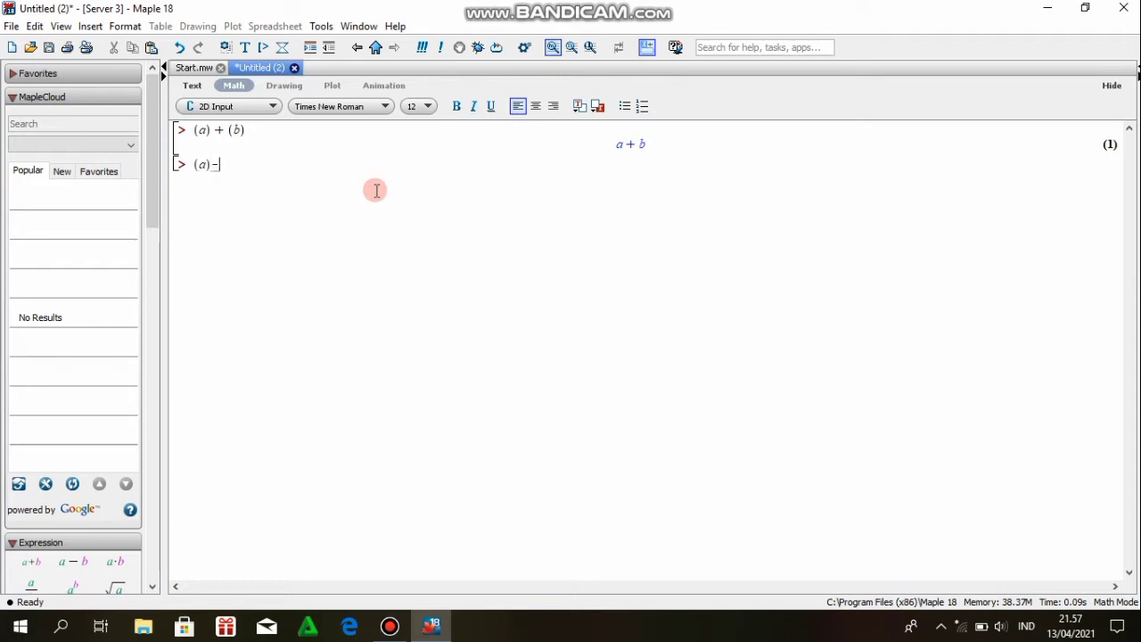
text((b))
key(Return)
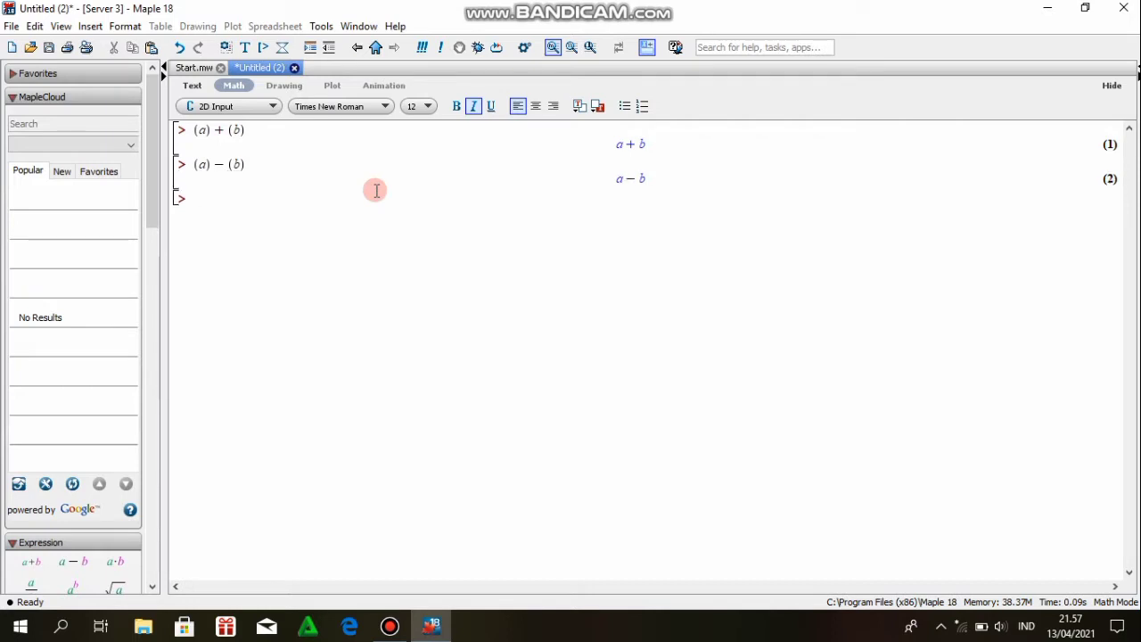
Evaluate the product (a)·(b) and the quotient (a)/(b) on the following worksheet lines
text((a) · )
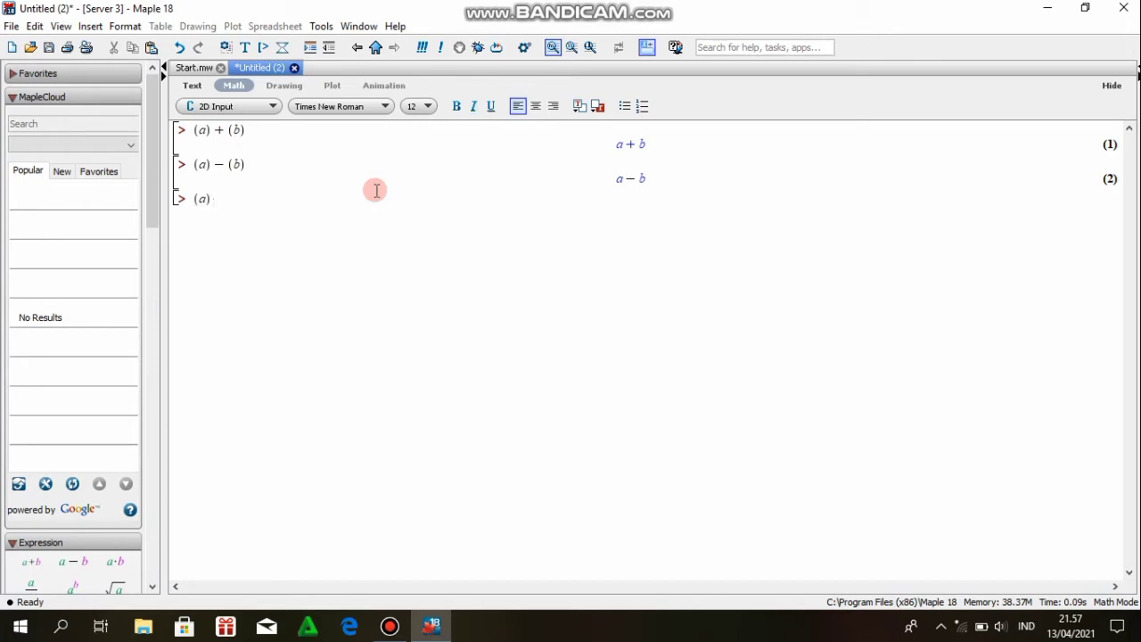
text((b))
key(Return)
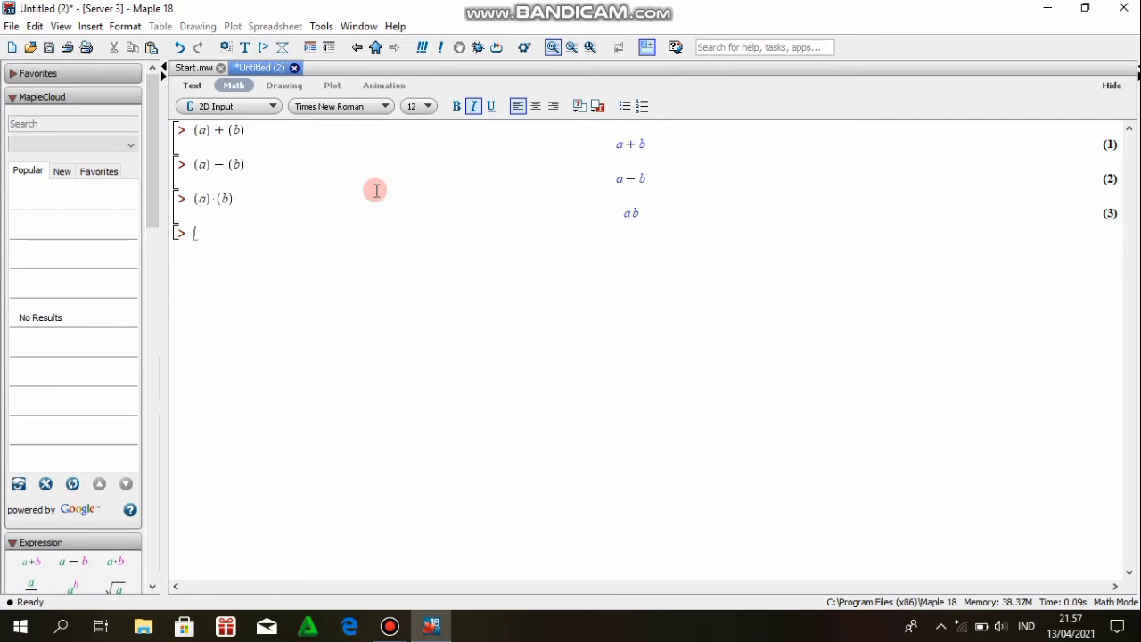
text((a)/()
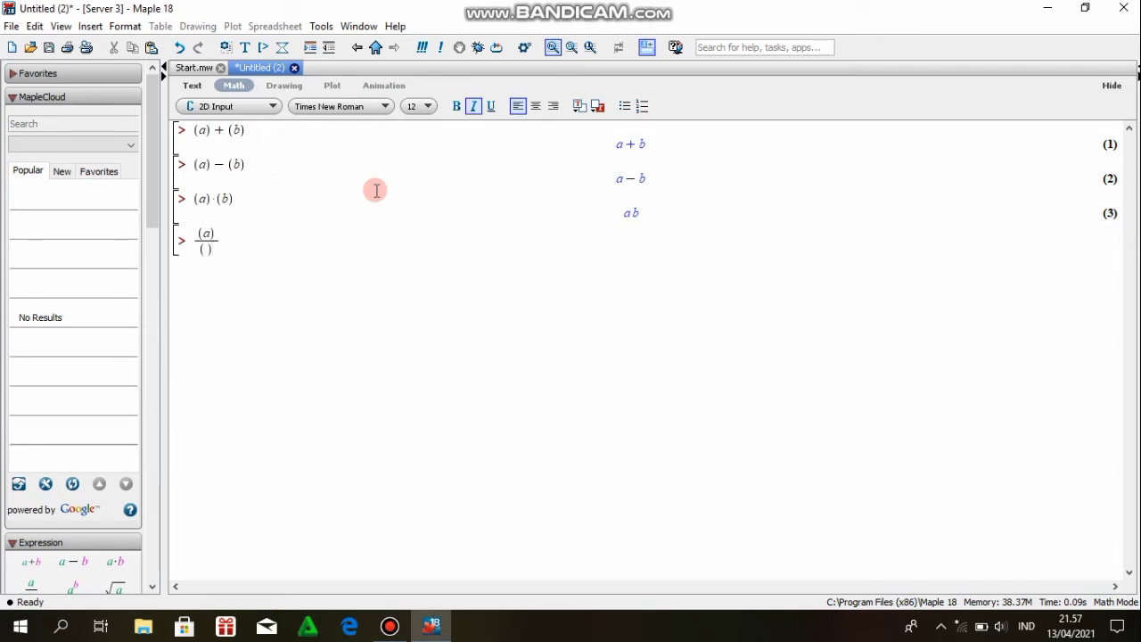
text(b)
key(Return)
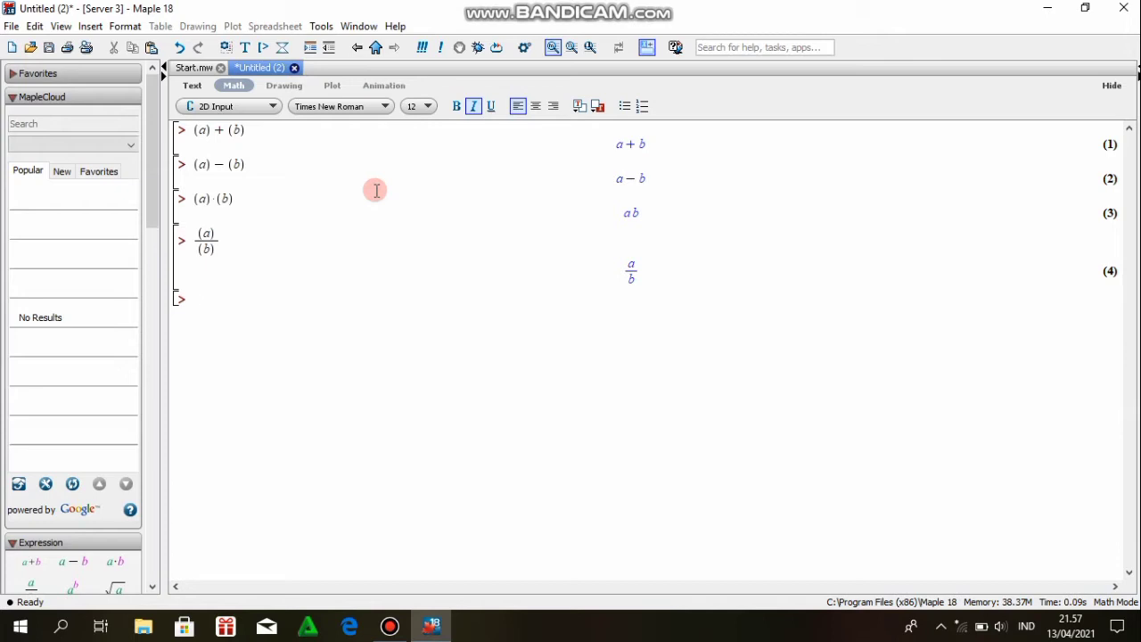
Evaluate the power (a)^b and the square root sqrt(a) as separate worksheet entries
text((a)^b)
key(Right)
key(Return)
text(s)
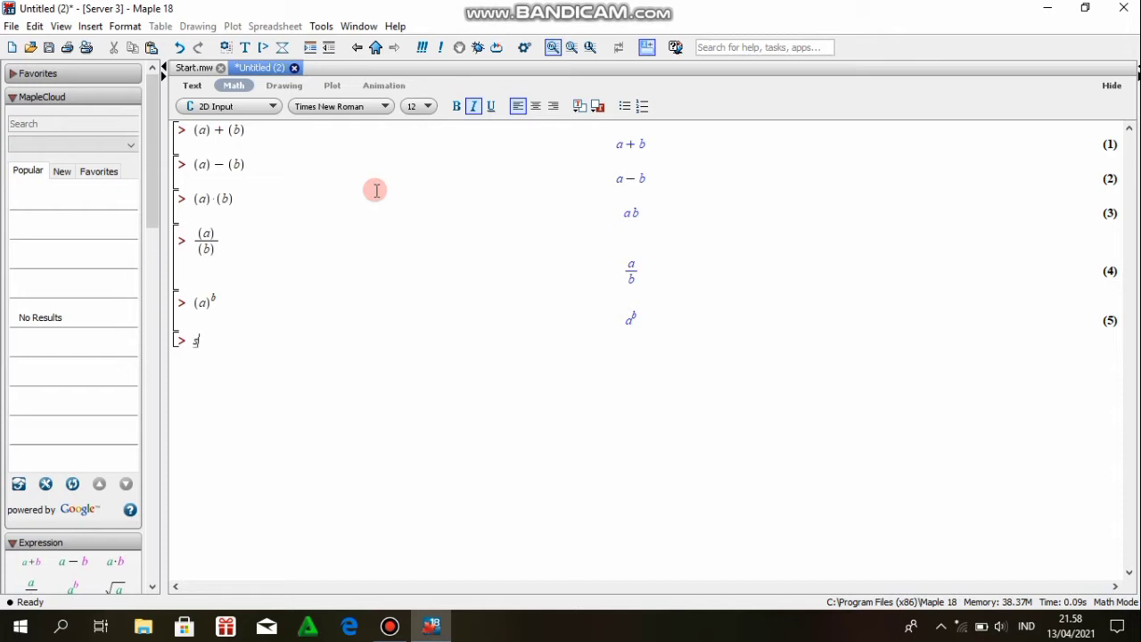
text(qrt(a)
key(Return)
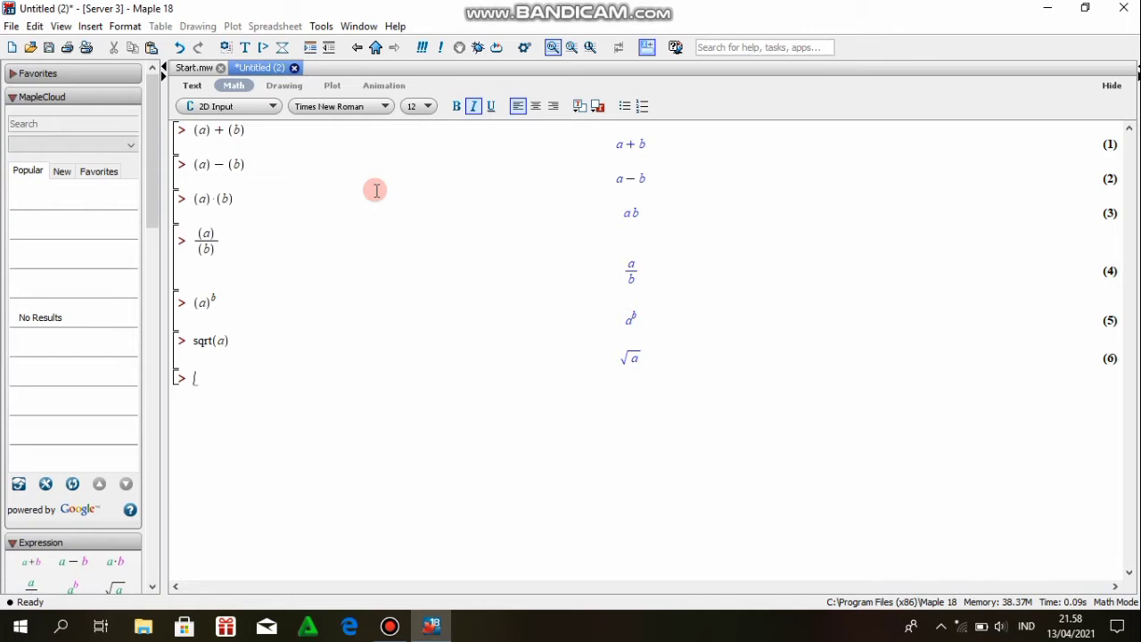
Evaluate the n-th root of a, written as (a)^(1/n), on a new worksheet line
text(())
text(a))
text(^)
text(()
text(1)
text(/n)
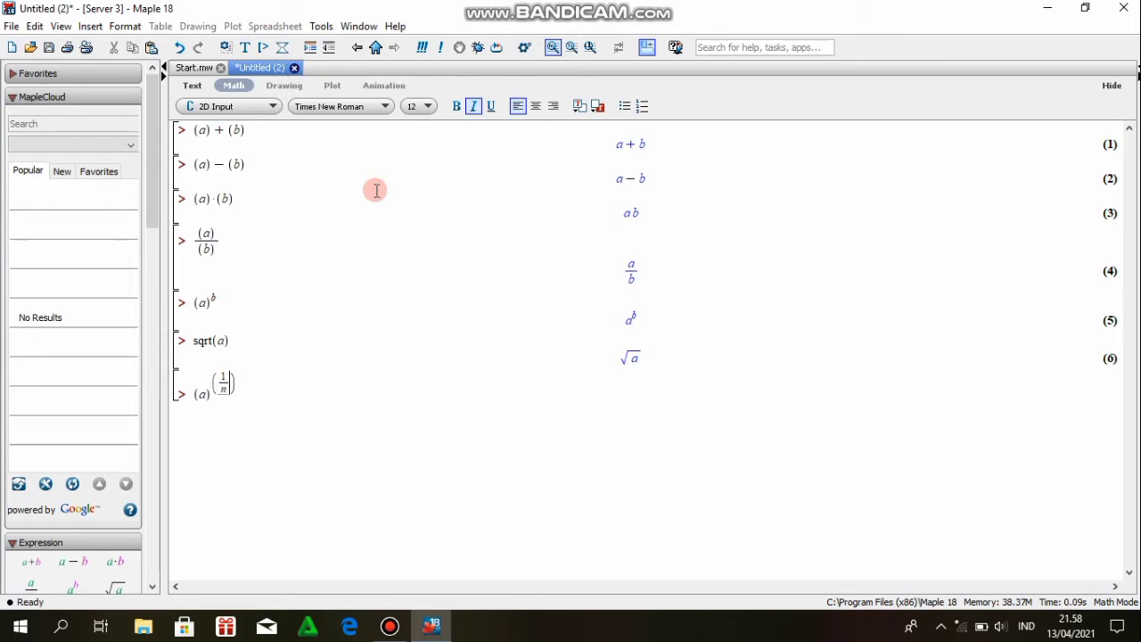
key(Return)
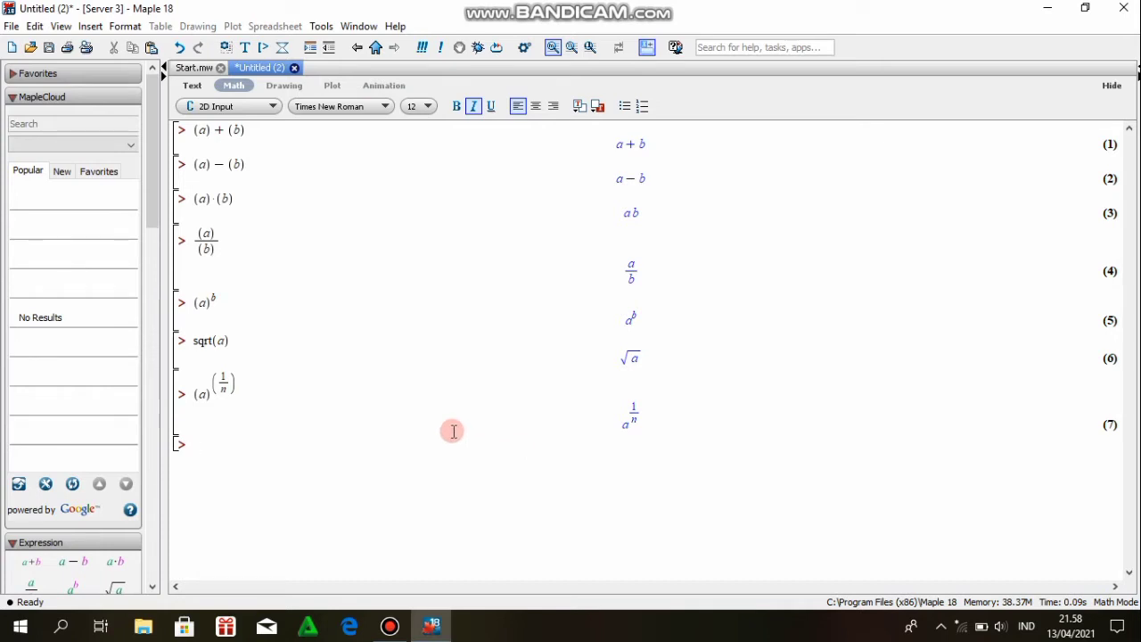
Evaluate the factorial (a)! and the absolute value abs(a) as separate worksheet entries
text((a)
key(Right)
text(!)
key(Return)
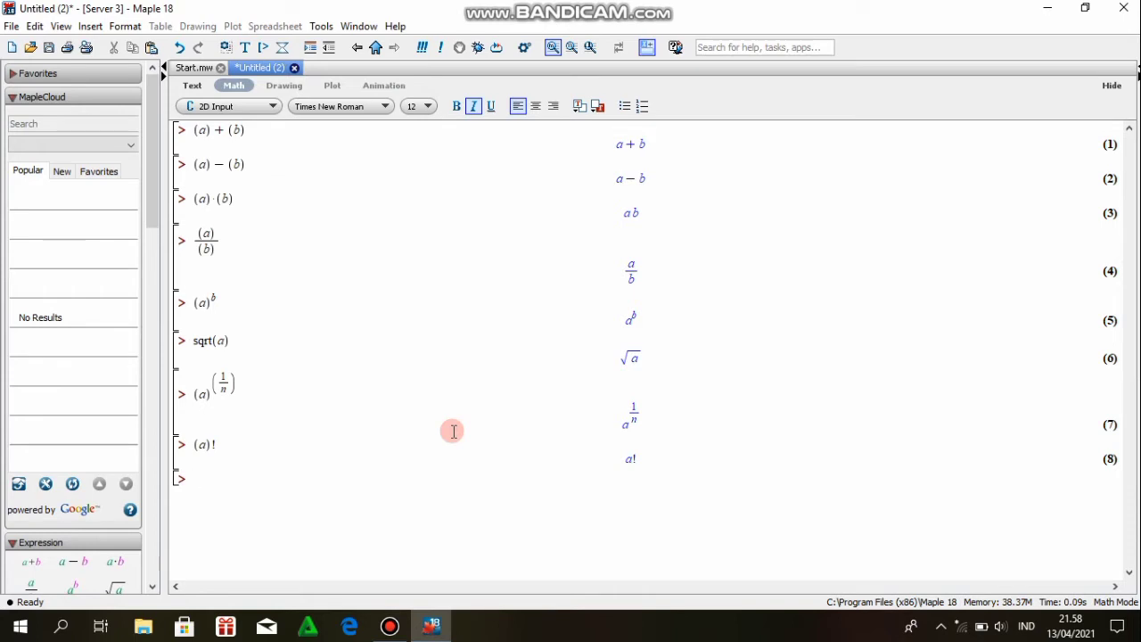
text(abs)
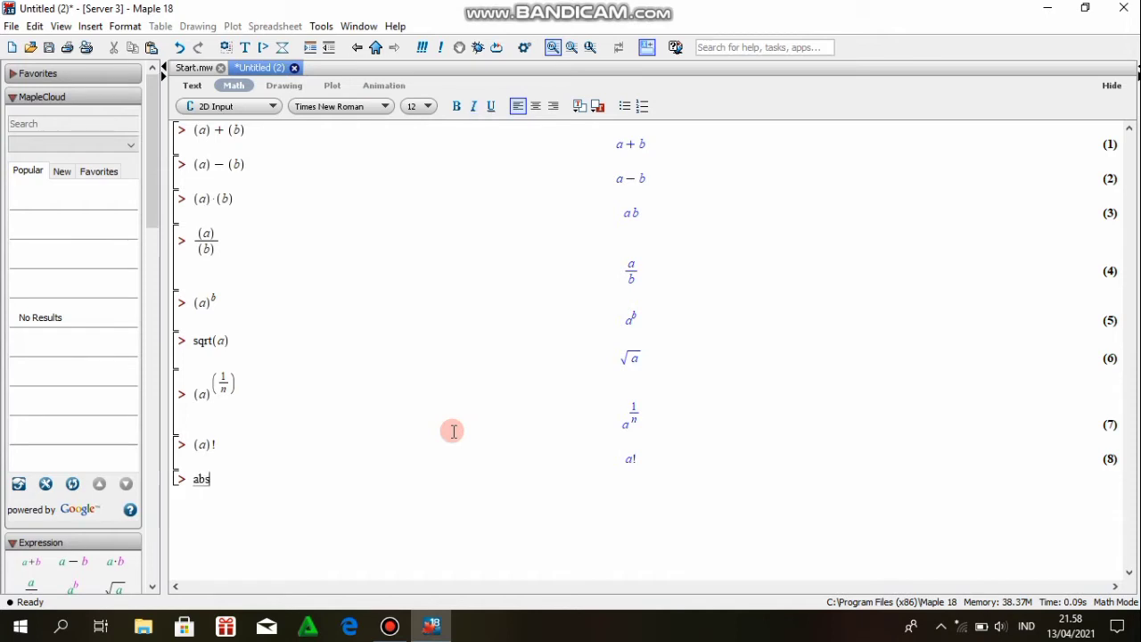
text((a)
key(Return)
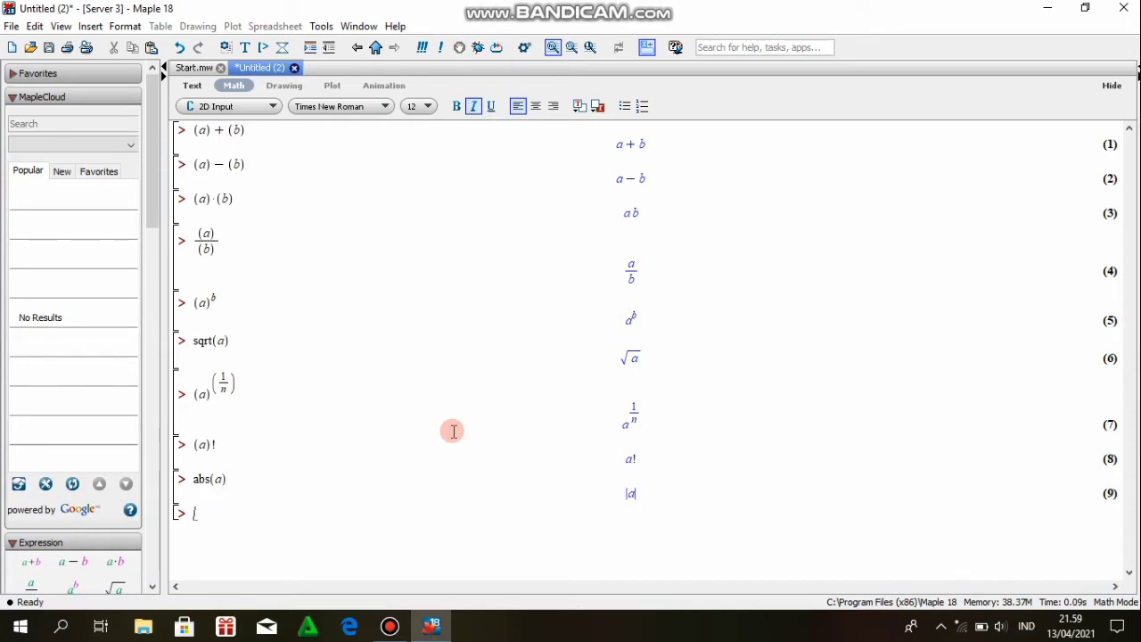
Evaluate the exponential exp(a) and the natural logarithm ln(a) on the following worksheet lines
text(exp)
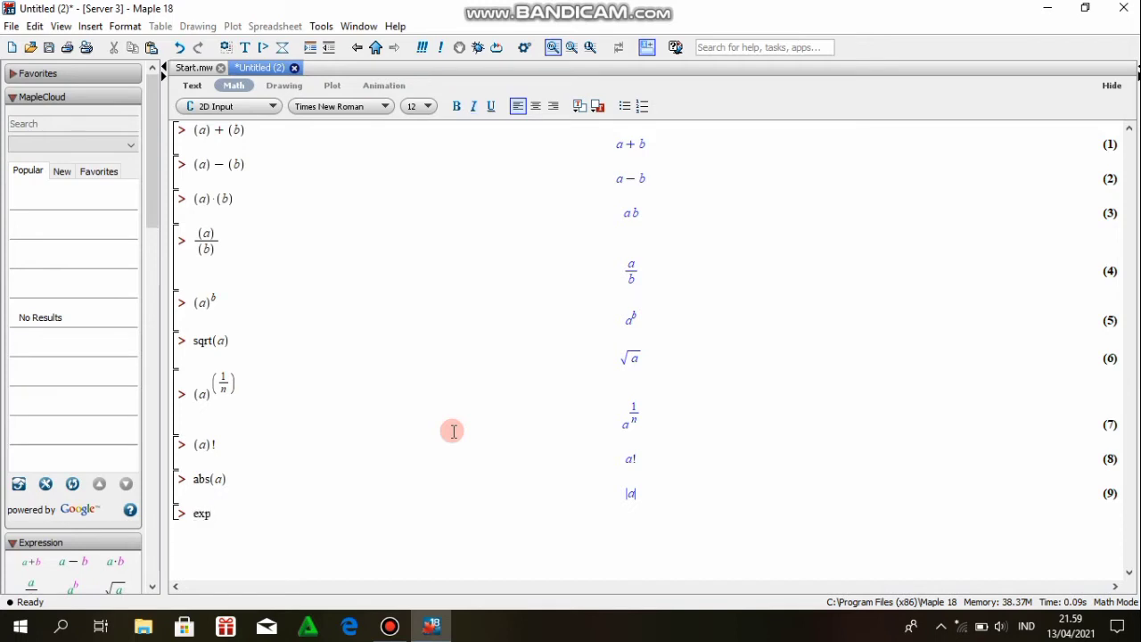
text((a)
key(Return)
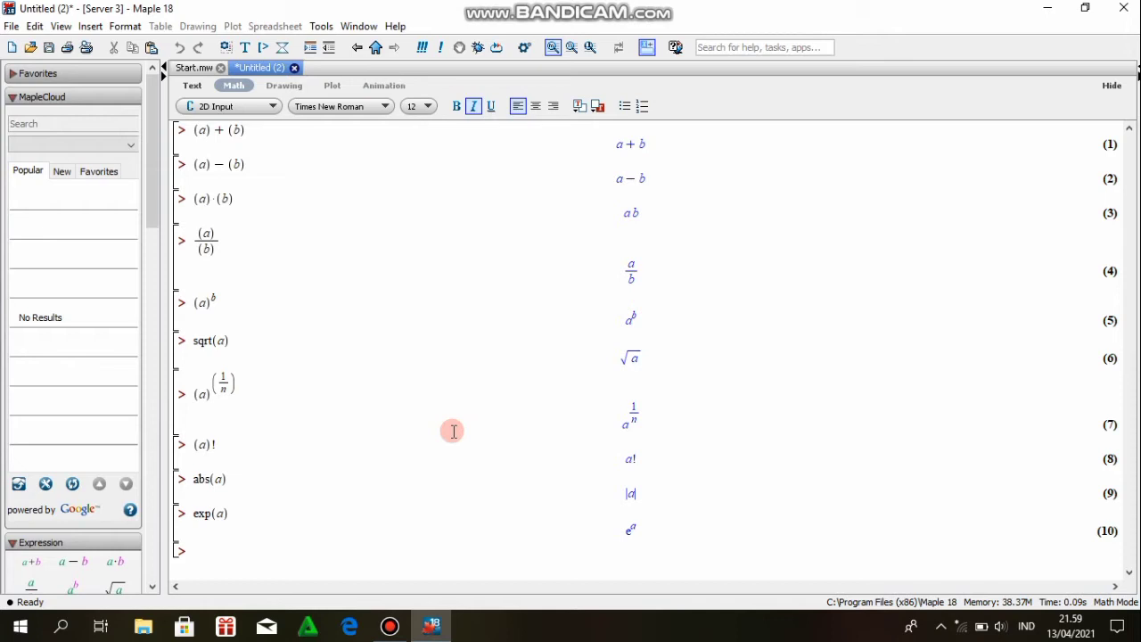
text(ln(a)
key(Return)
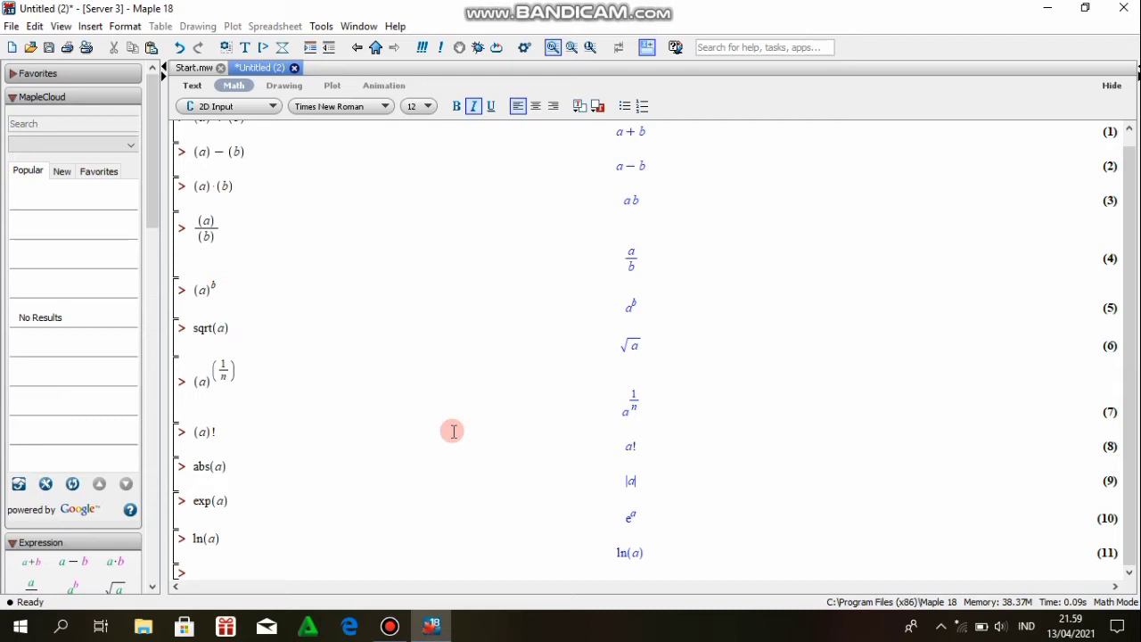
Evaluate the base-10 logarithm log[10](a) and the base-b logarithm log[b](a) as separate entries
text(log)
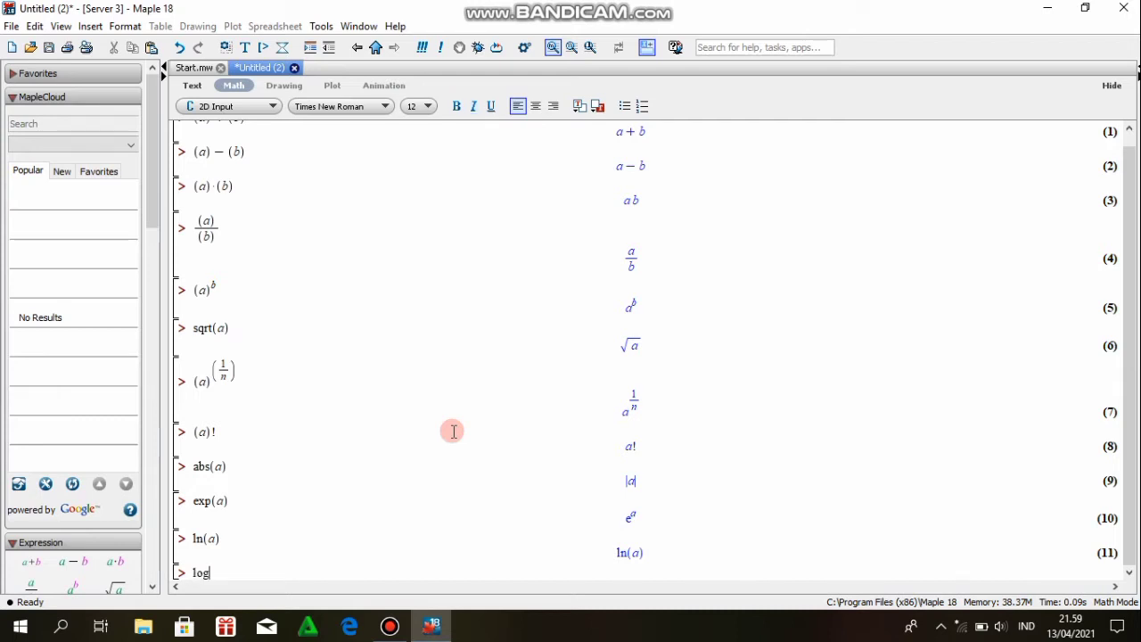
text([)
text(10])
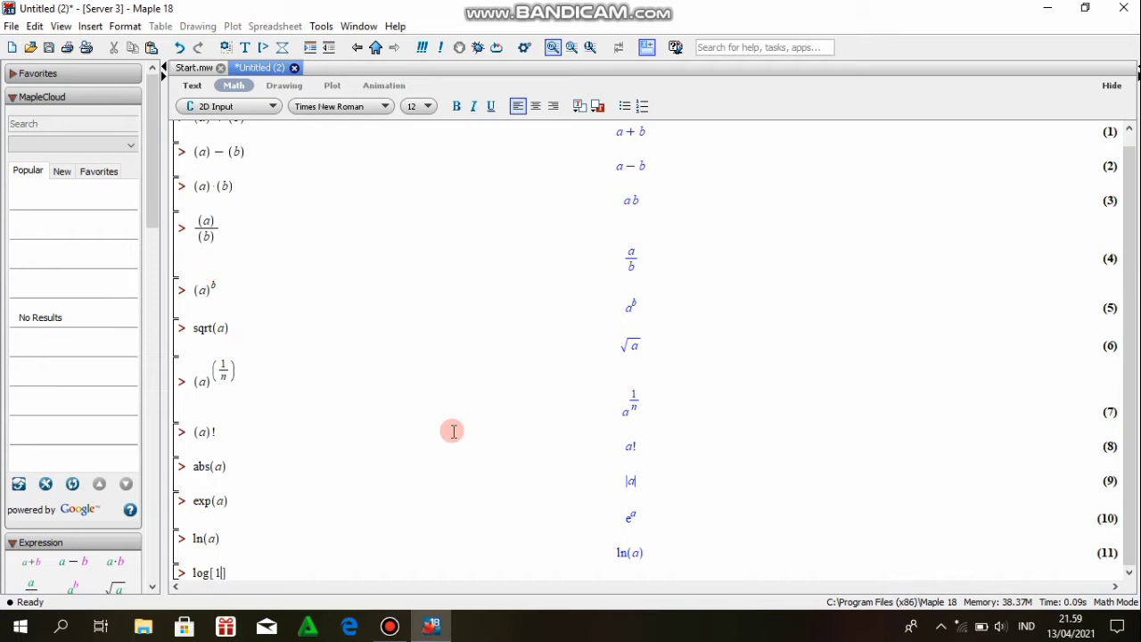
text((a)
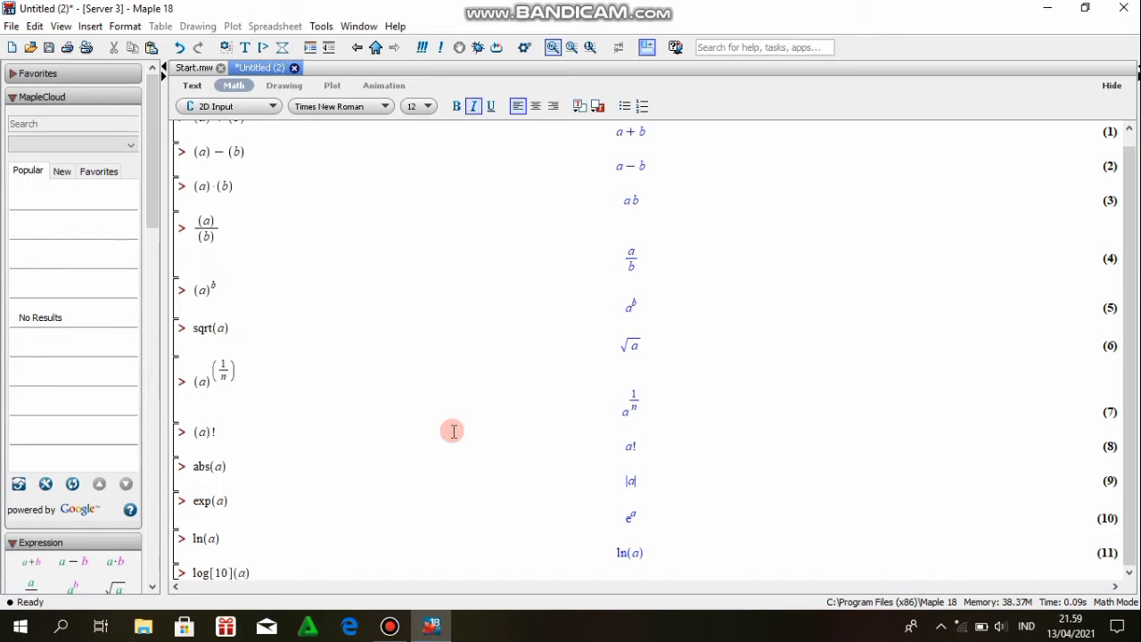
key(Return)
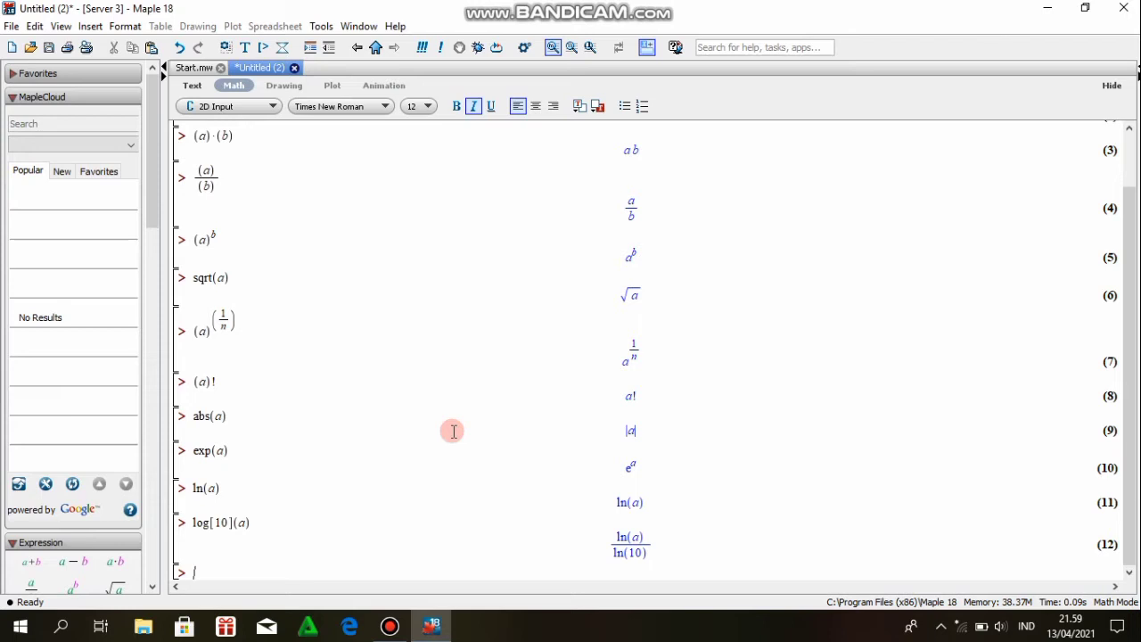
text(log[b]())
key(Return)
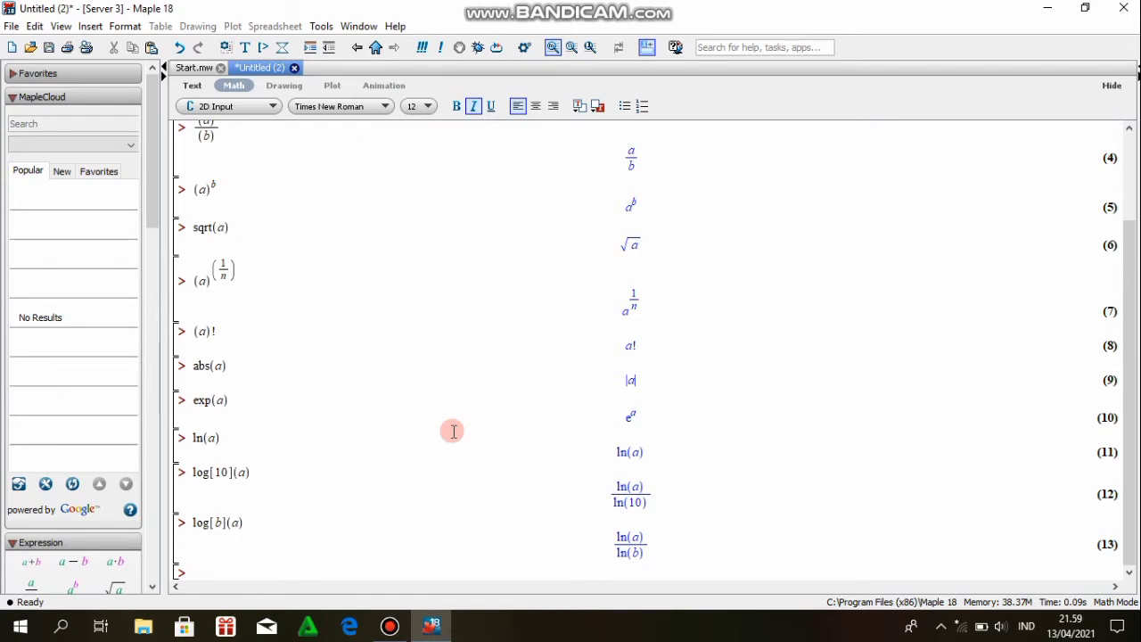
Evaluate the indexed variable a[n] on a new worksheet line
text(a[])
key(Left)
text(n)
key(Return)
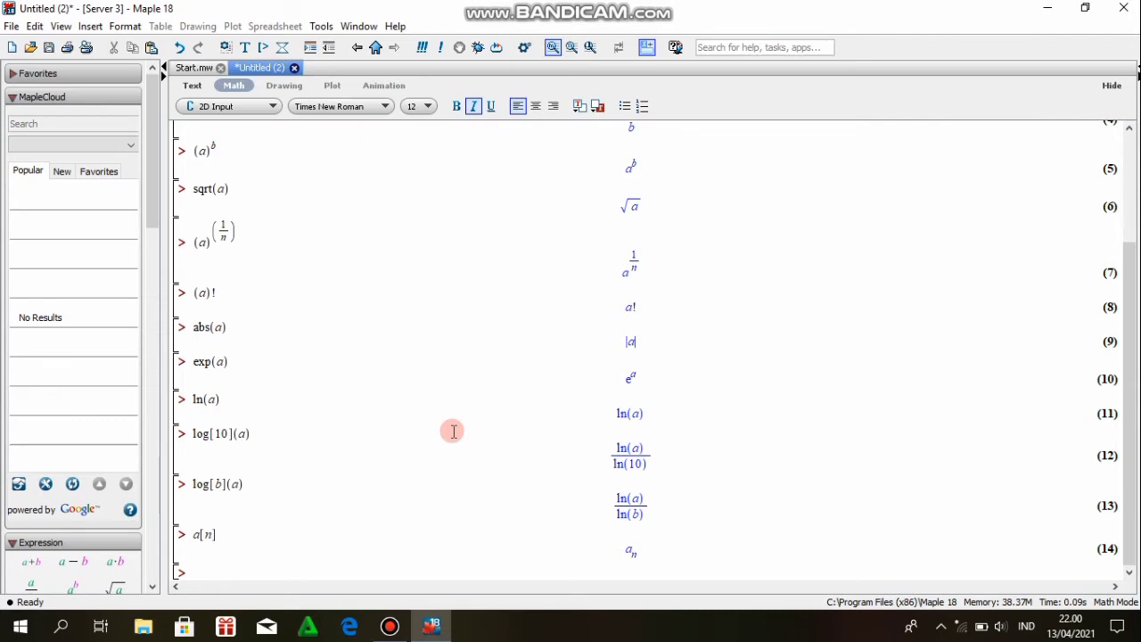
Define the single-variable function f := a->y on a new worksheet line
text(f )
text(:=)
text(a)
text(-)
text(>)
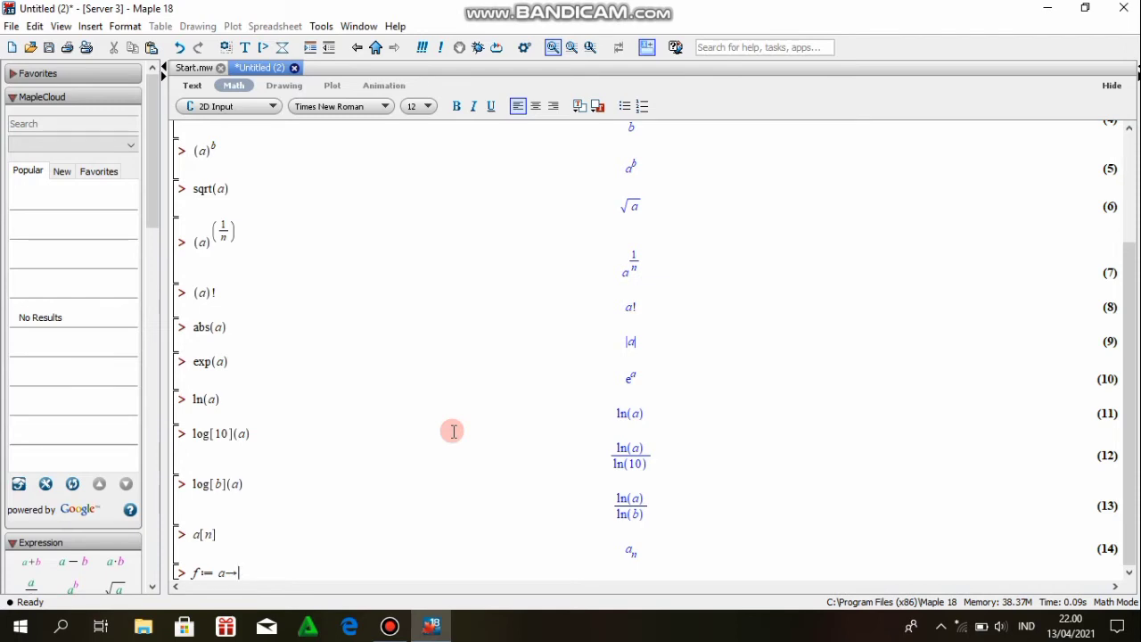
text(y)
key(Return)
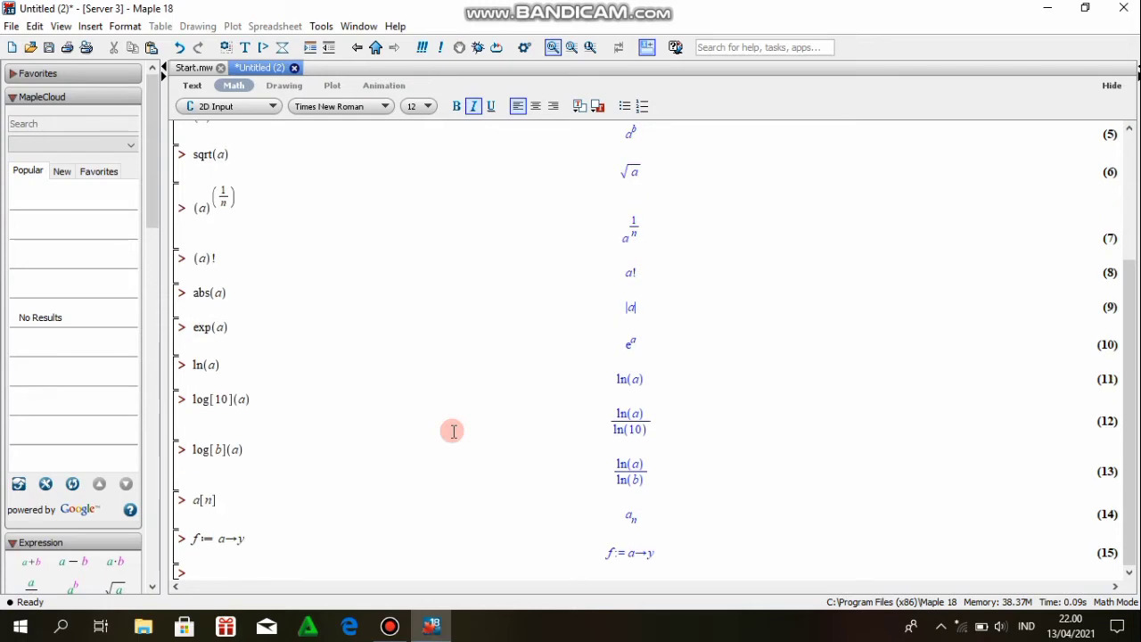
Define the two-variable function f := (a,b)->z on a new worksheet line
text(f:=)
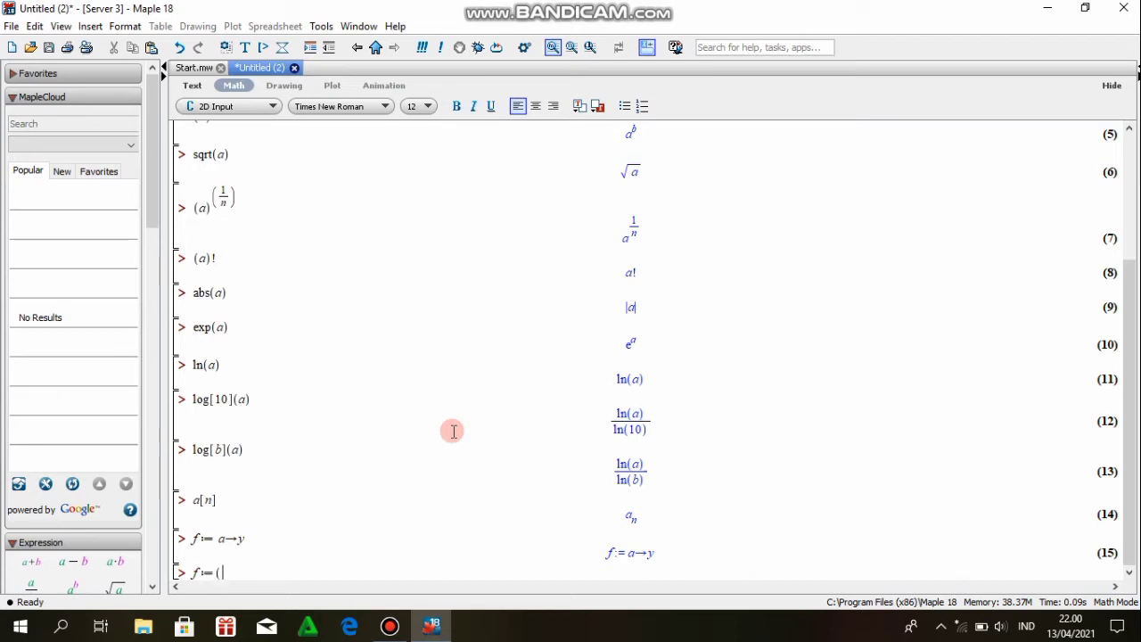
text((a,b)
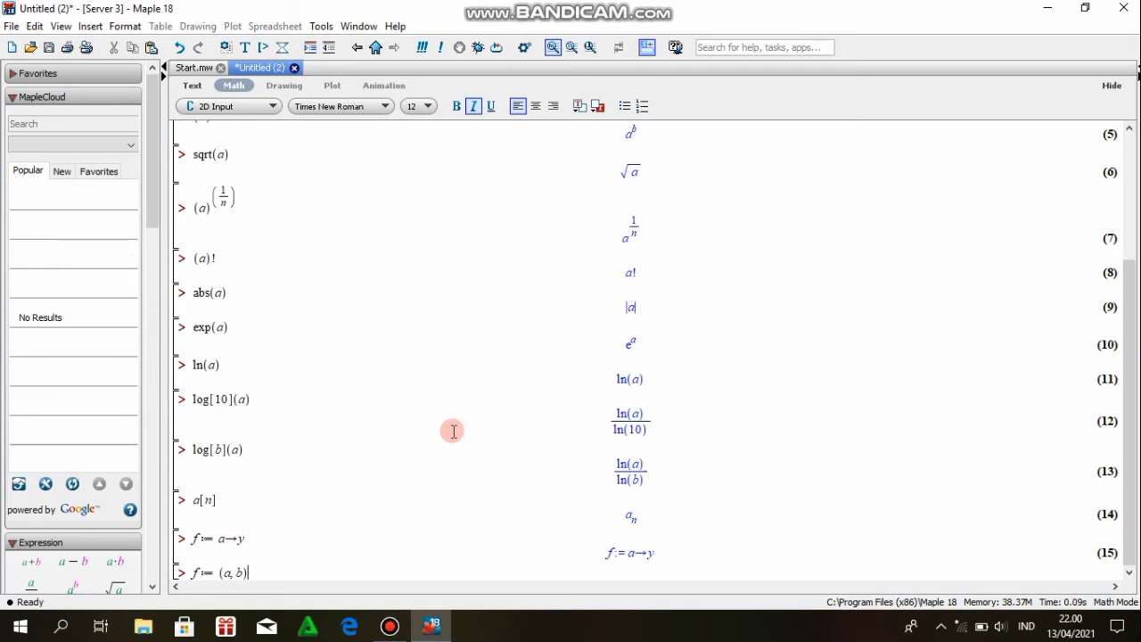
text(-)
text(>)
text(z)
key(Return)
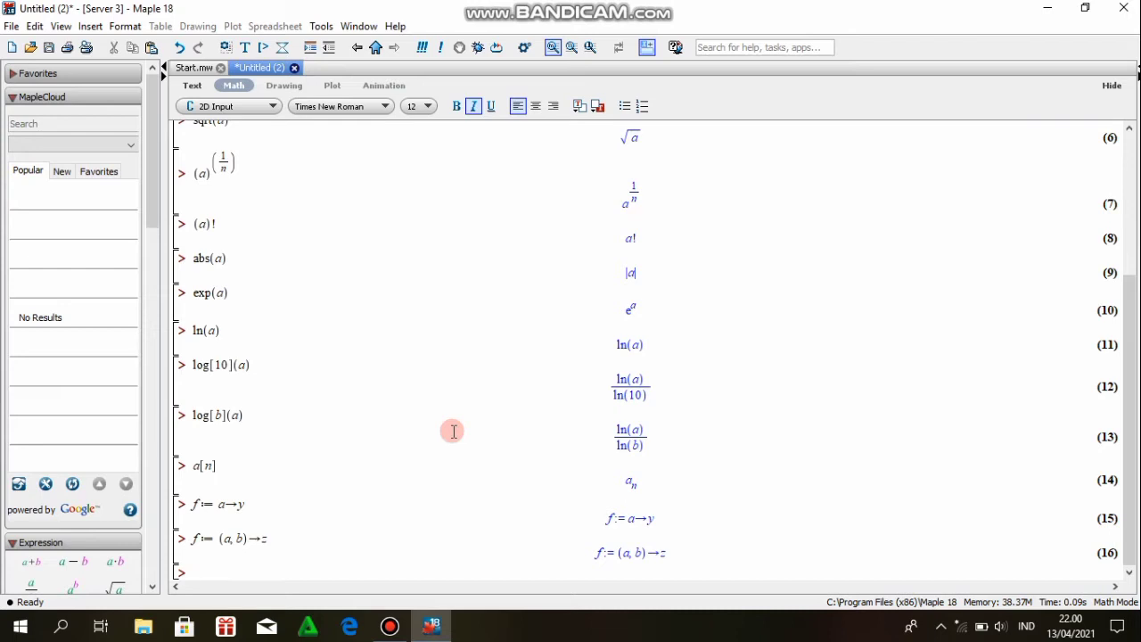
Evaluate the function f at x = a with the expression eval(f(x), x = a)
text(eval(f(x), )
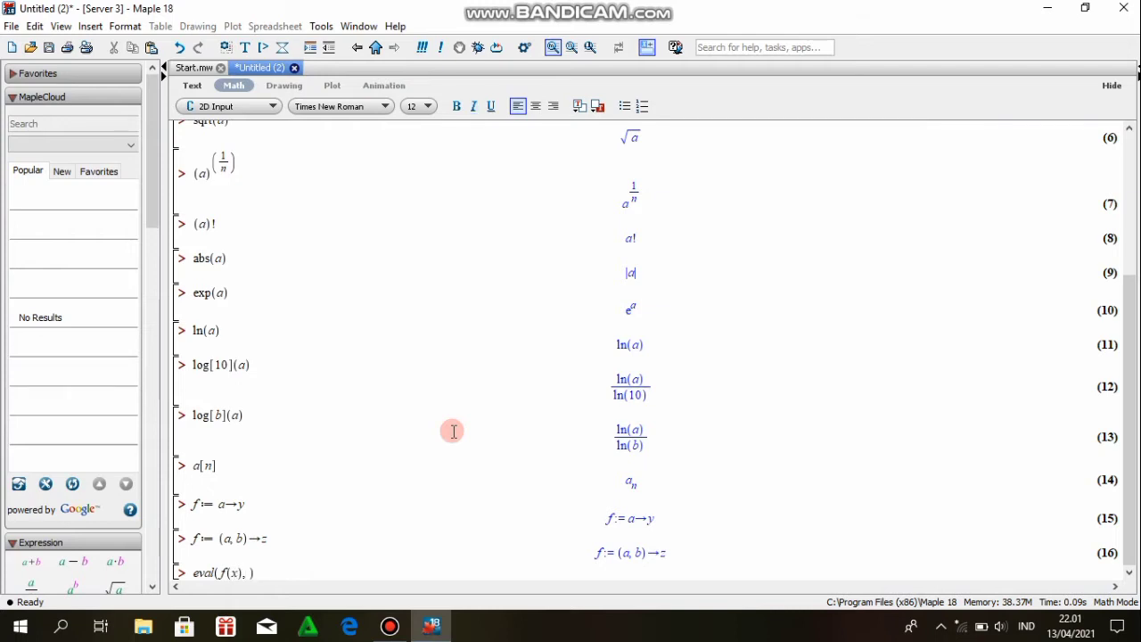
text(x = a)
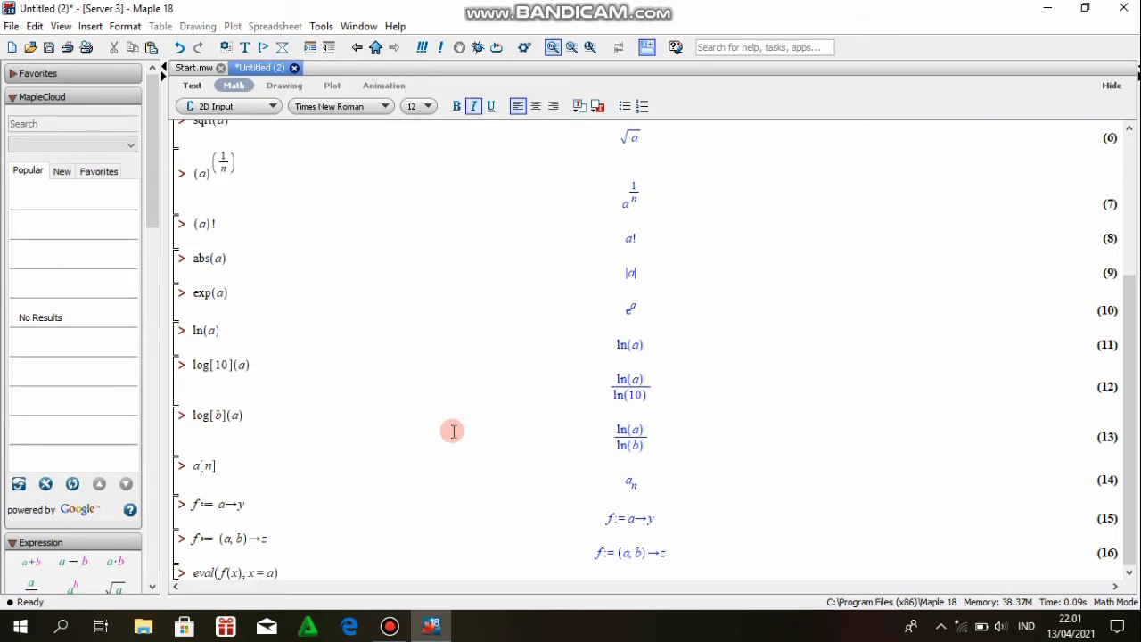
key(Return)
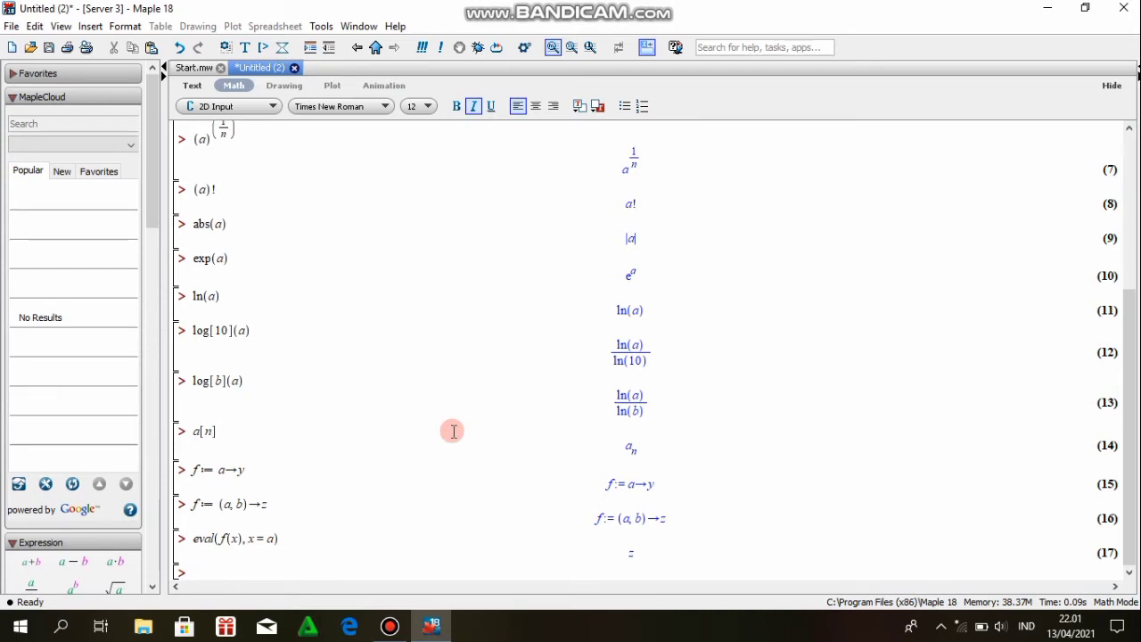
Evaluate the piecewise expression piecewise(x < a, -x, x >= a, x) on a new worksheet line
text(piecew)
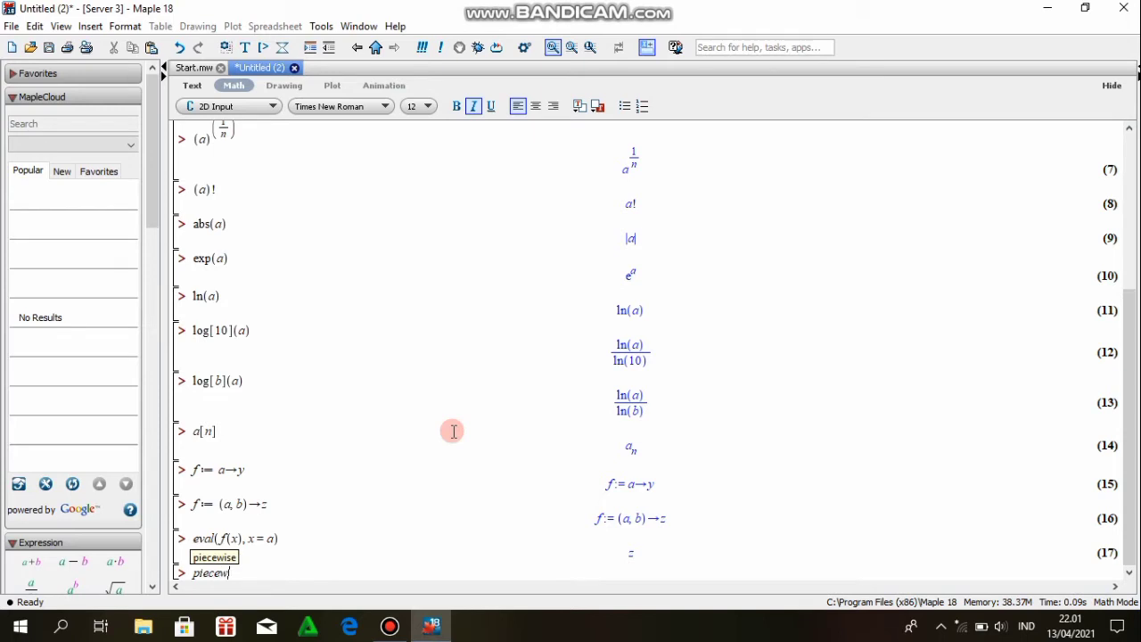
text(ise())
key(Left)
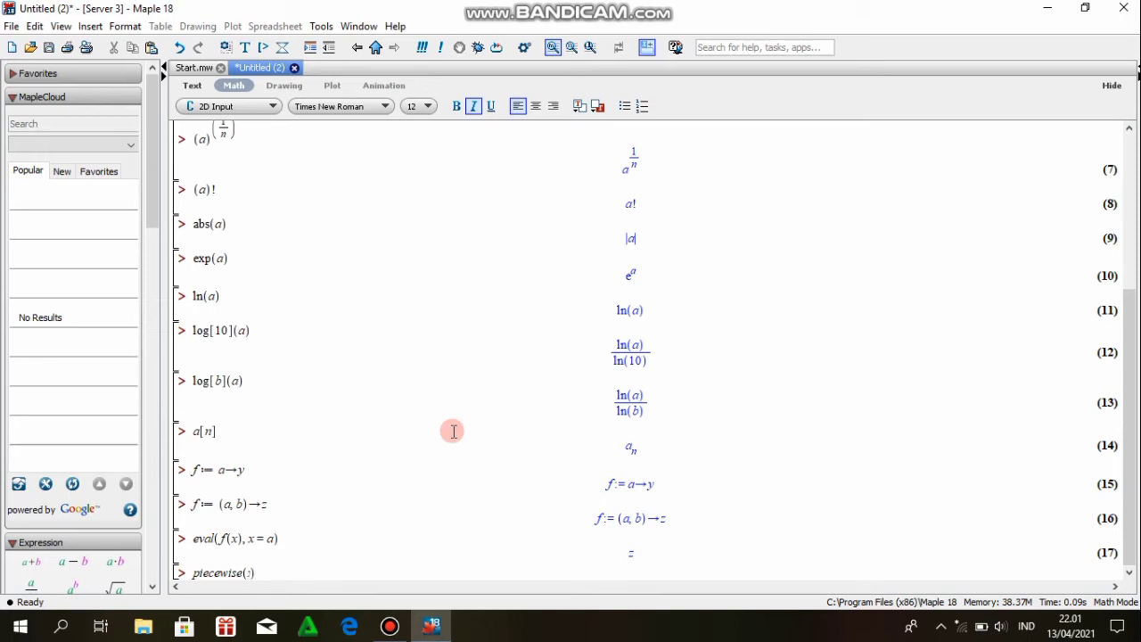
text(x)
text(<a)
text(, )
text(-x)
text(,x)
text(>)
text(=)
text(a,x)
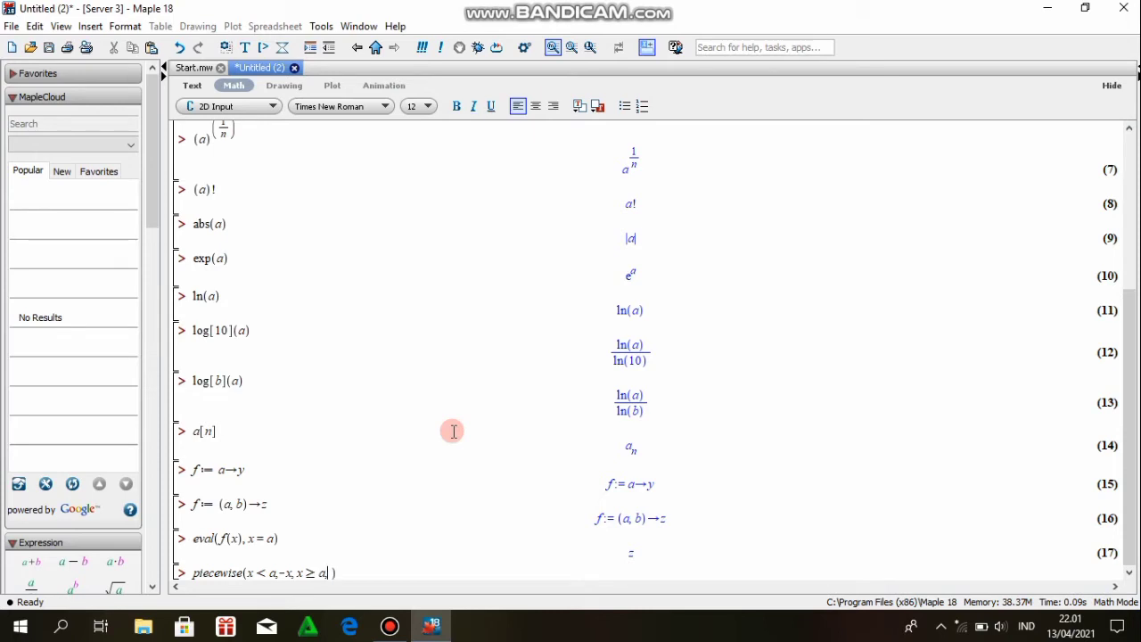
key(Return)
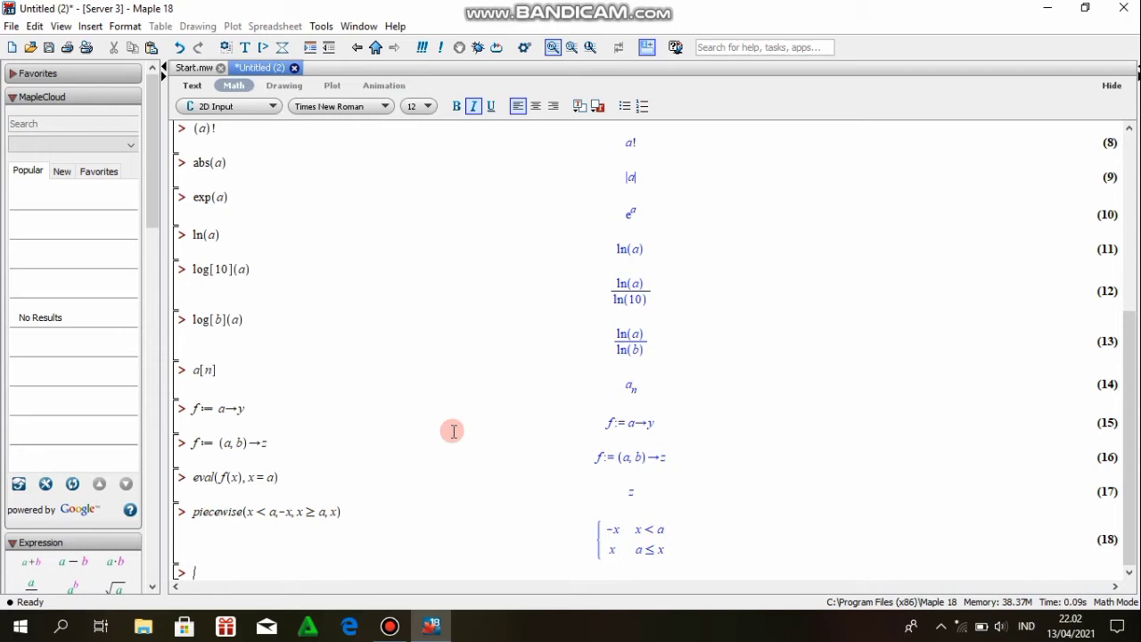
Evaluate the sum and the product of f over i = k..n on separate worksheet lines
text(sum(f, i = k..n)
key(Return)
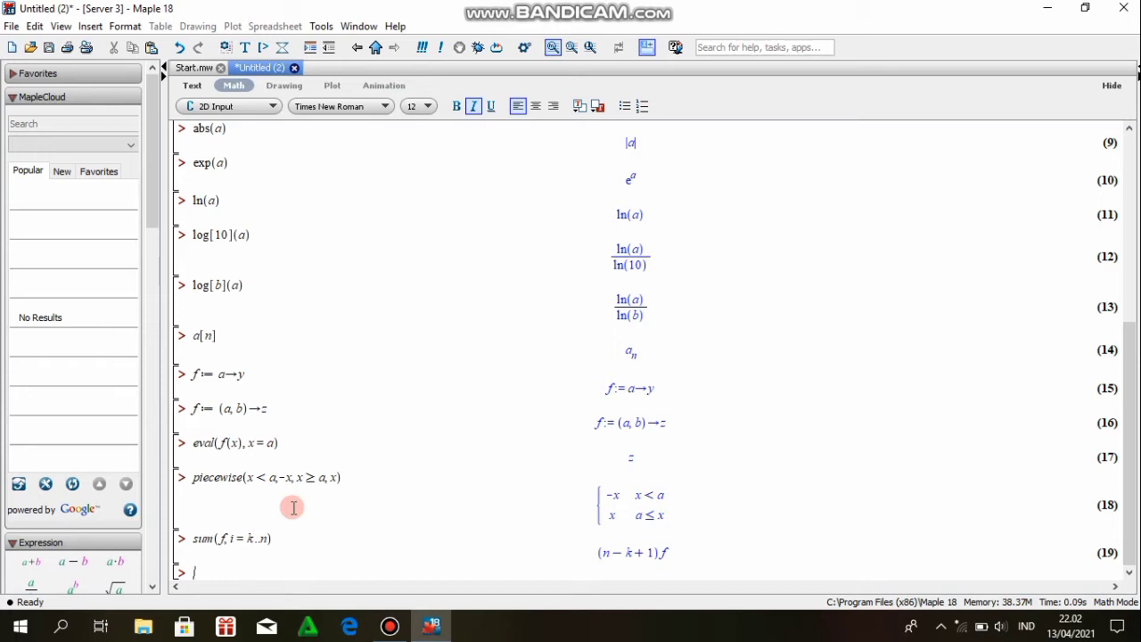
text(product(f, )
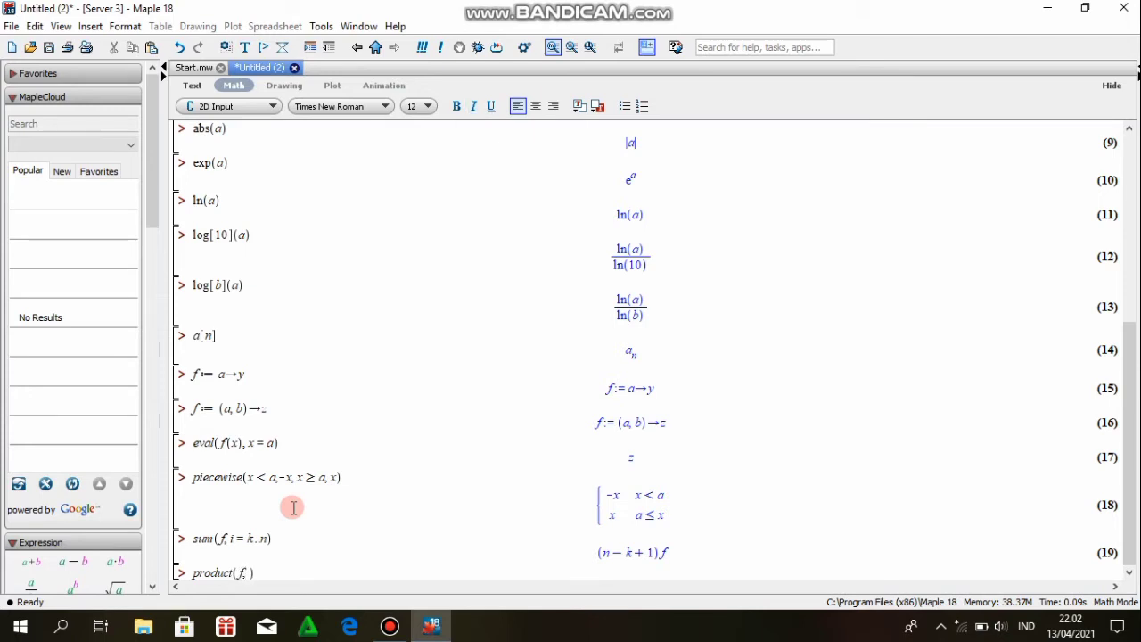
text(i = k..n)
key(Return)
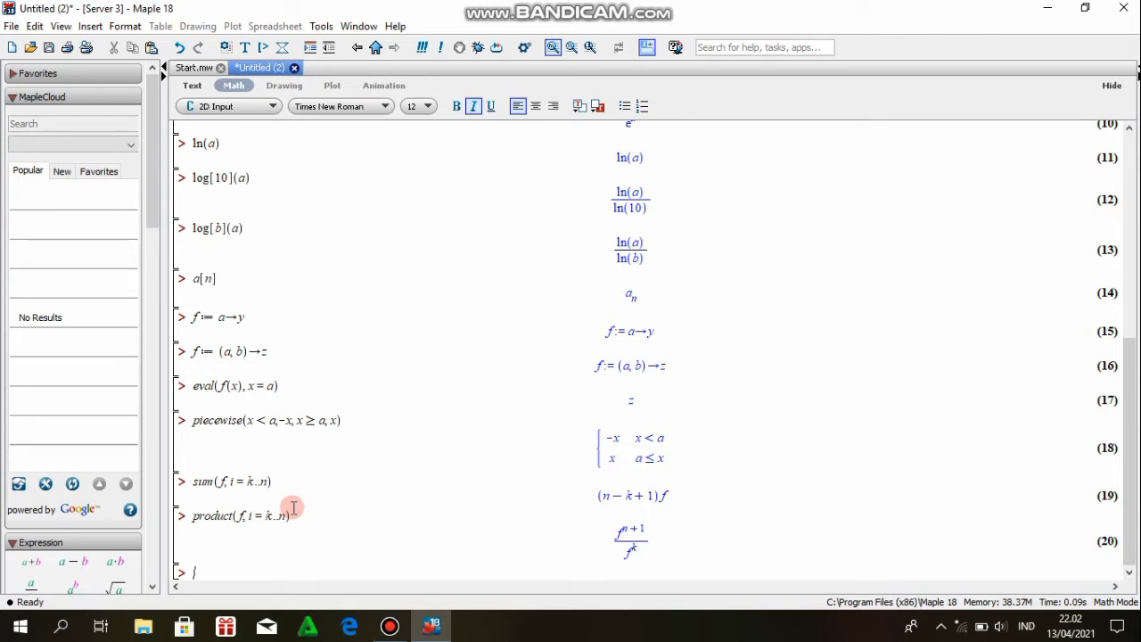
Evaluate the derivative diff(f, x) and the integral int(f, x) on separate worksheet lines
text(diff(f, x))
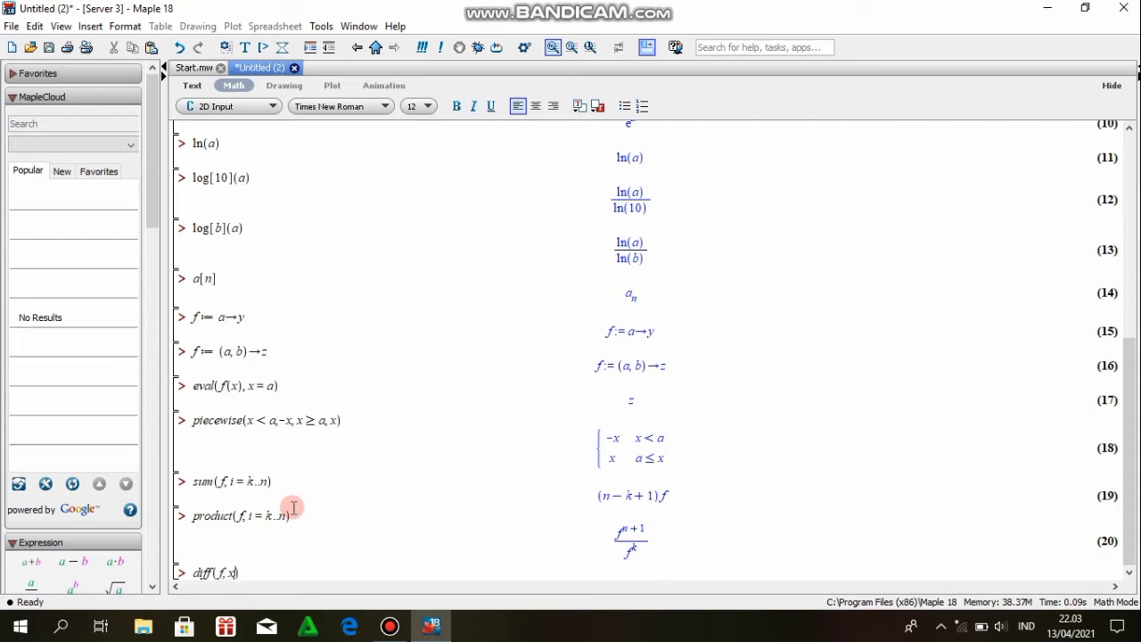
key(Return)
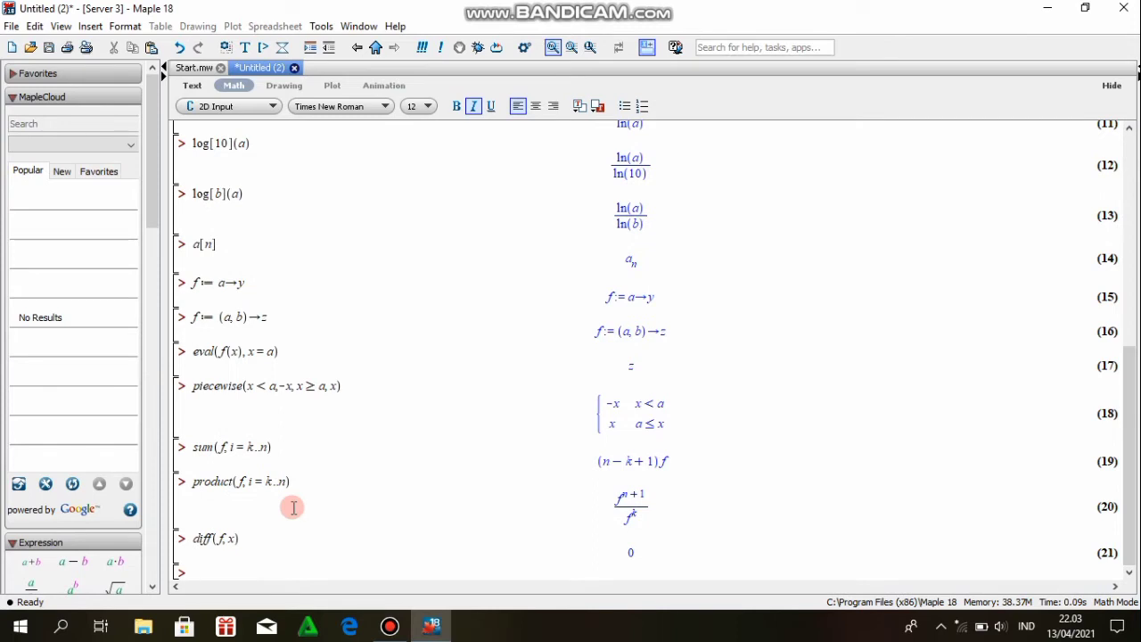
text(int)
text(()
text(f, x)
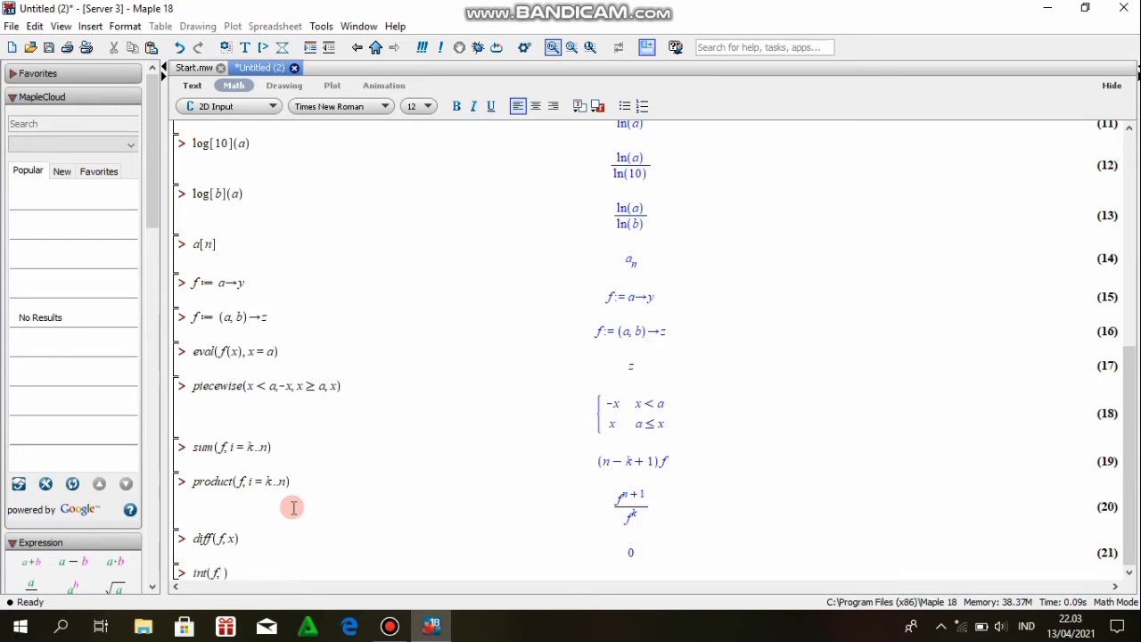
key(Return)
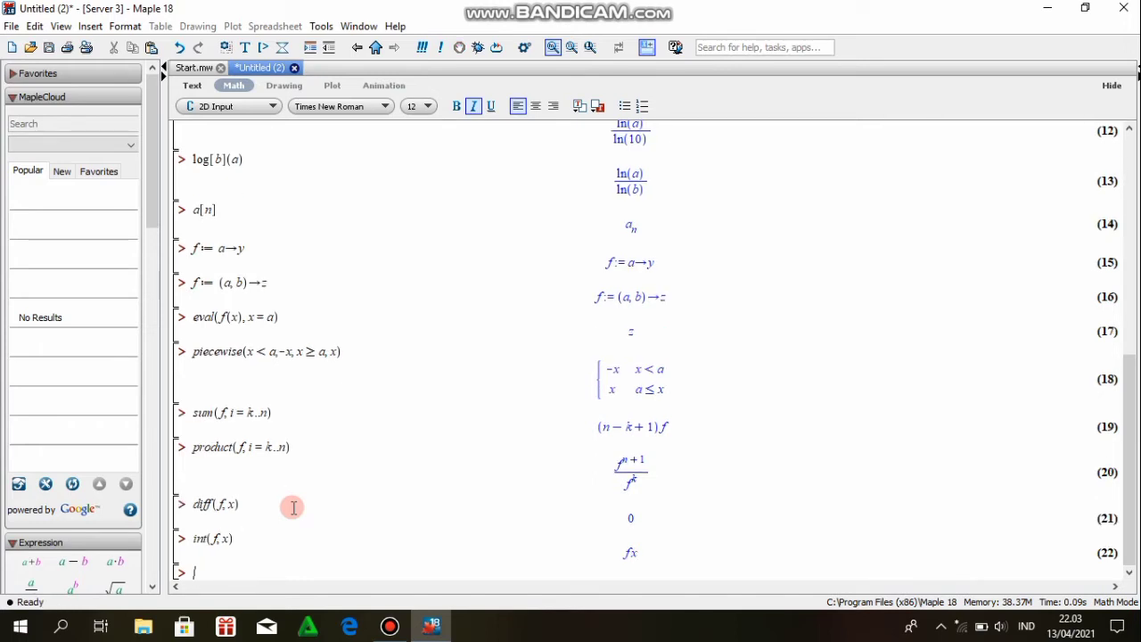
Evaluate sin(a) and cos(a) on separate worksheet lines
text(sin)
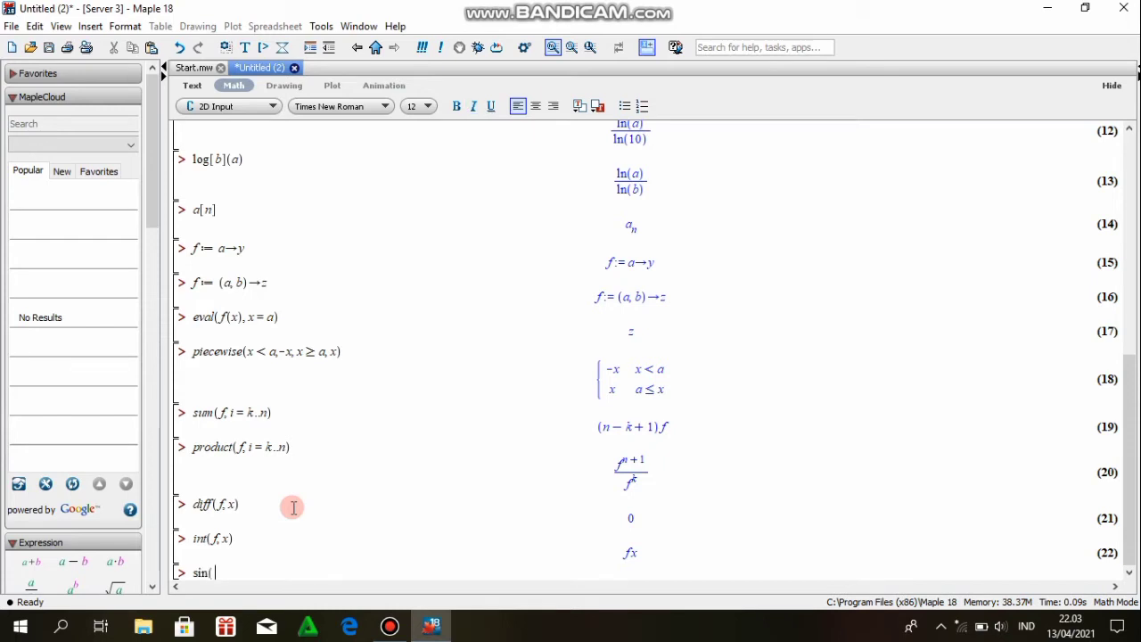
text((a)
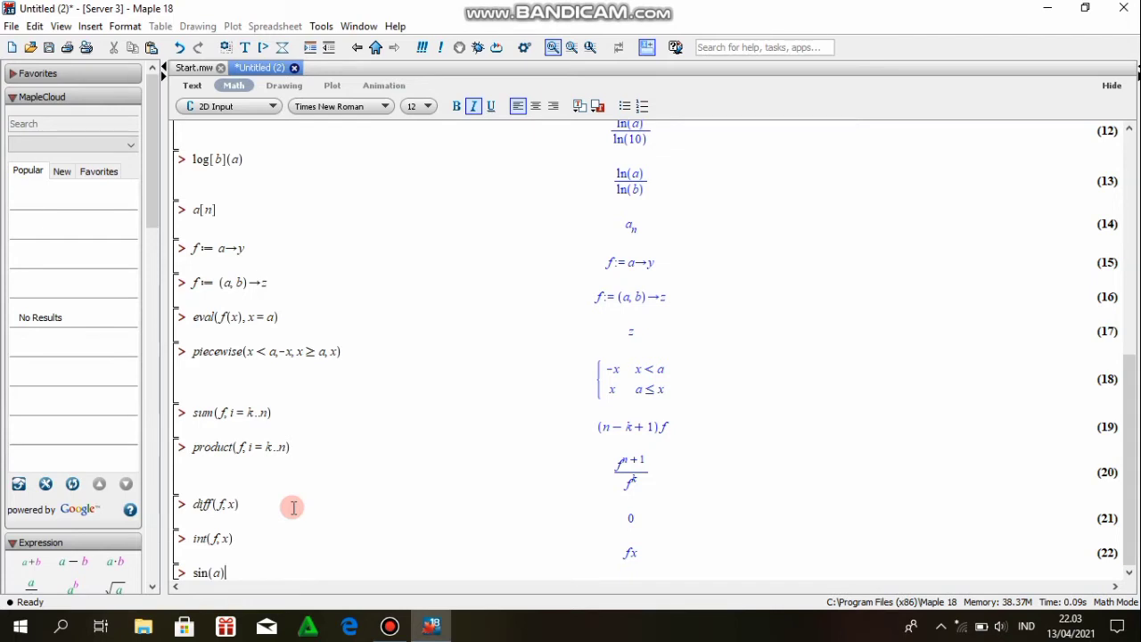
key(Return)
text(c)
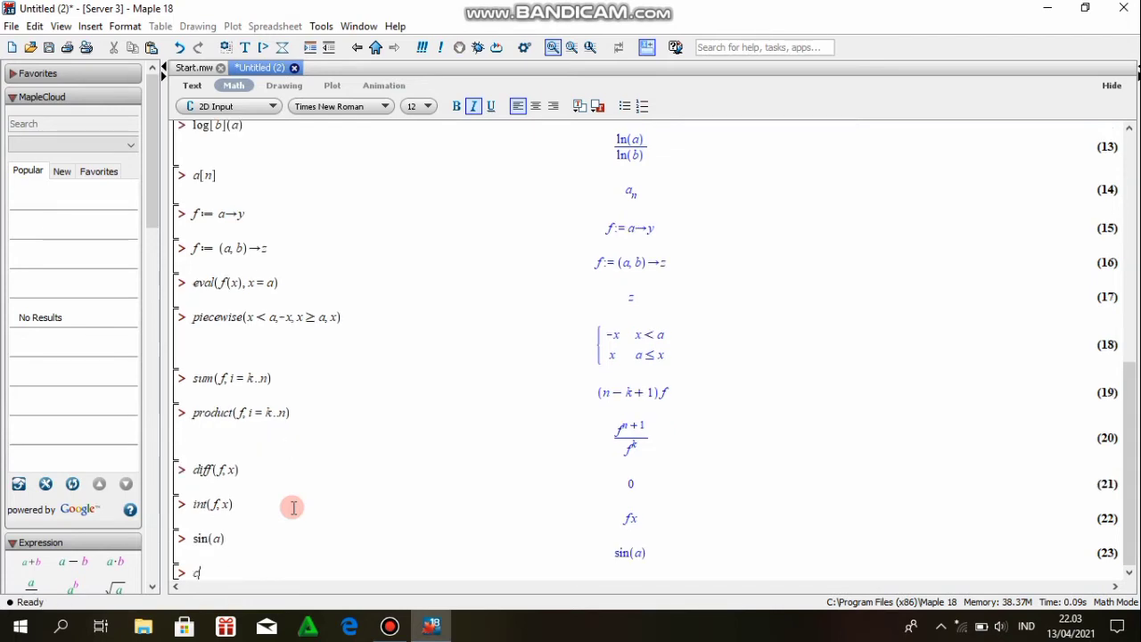
text(os(a)
key(Return)
Evaluate tan(a) on its own worksheet line, clearing the stray parentheses entered there
text(())
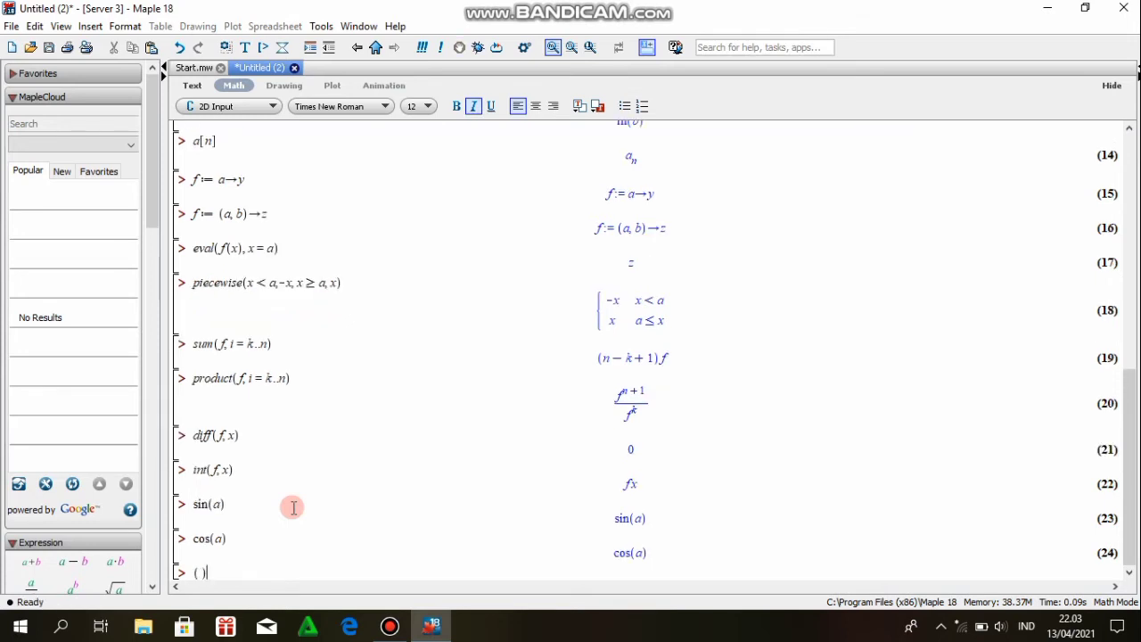
key(BackSpace)
key(BackSpace)
text(tan())
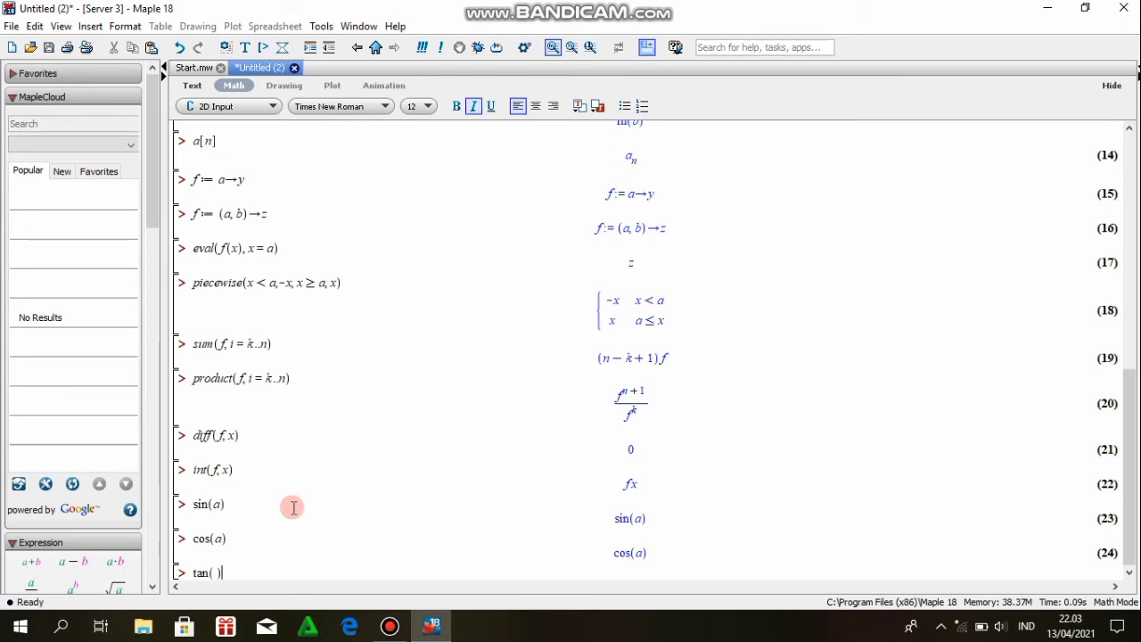
text(a)
key(Return)
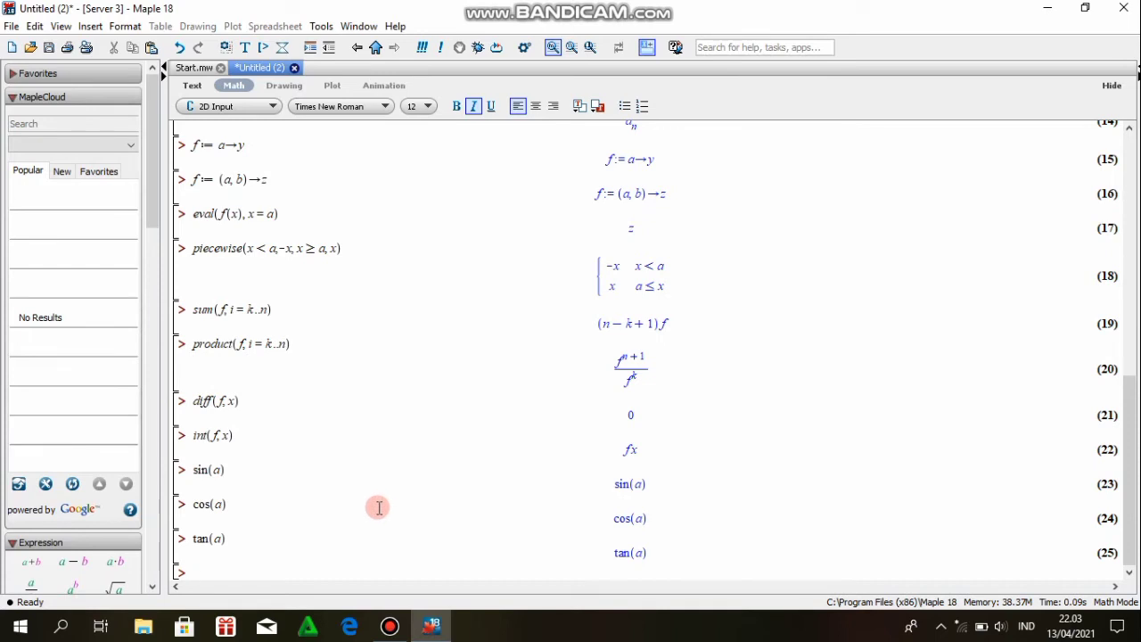
Evaluate sin(a); cos(a); tan(a) together on a single worksheet line, separated by semicolons
text(sin())
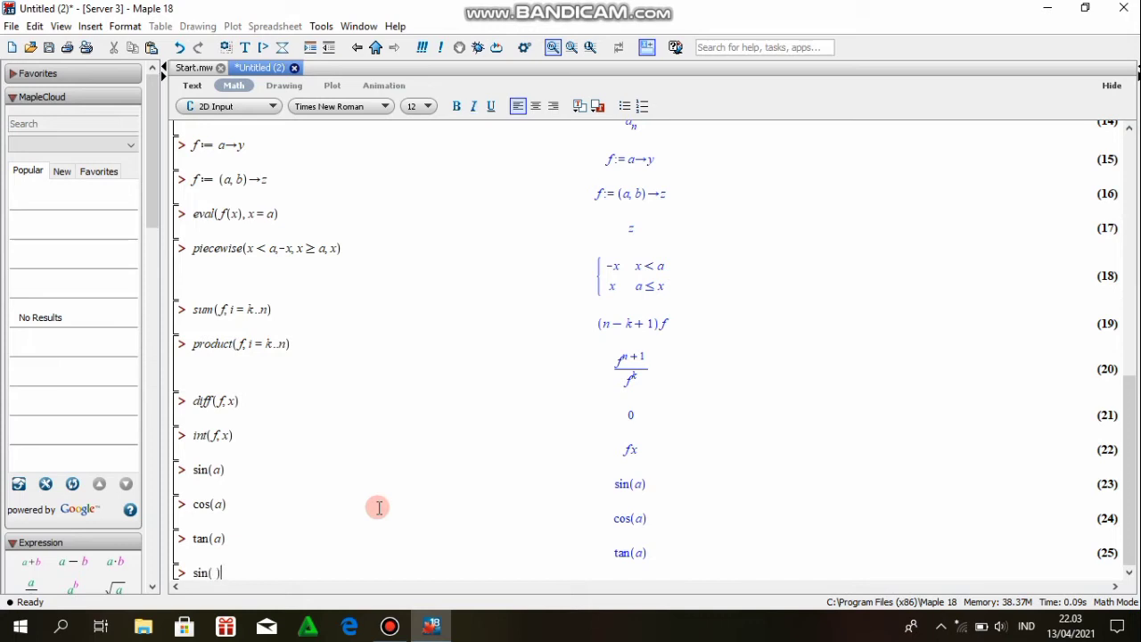
key(Left)
text(a)
key(Right)
text(;)
text( t)
text( cos)
text((a)
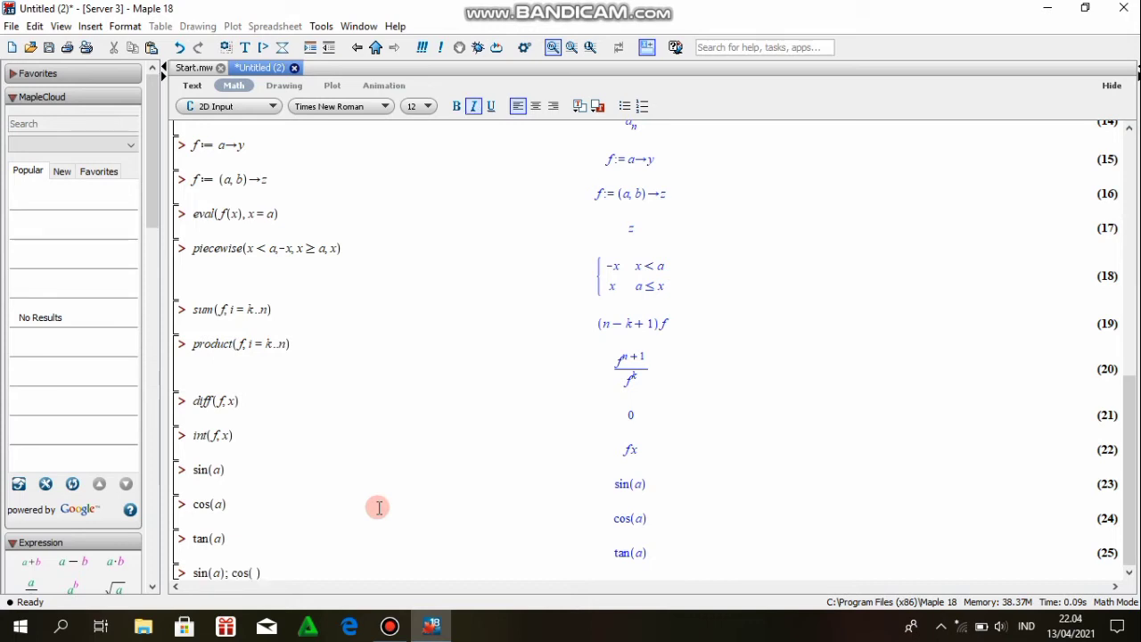
text(); tan(a))
key(Return)
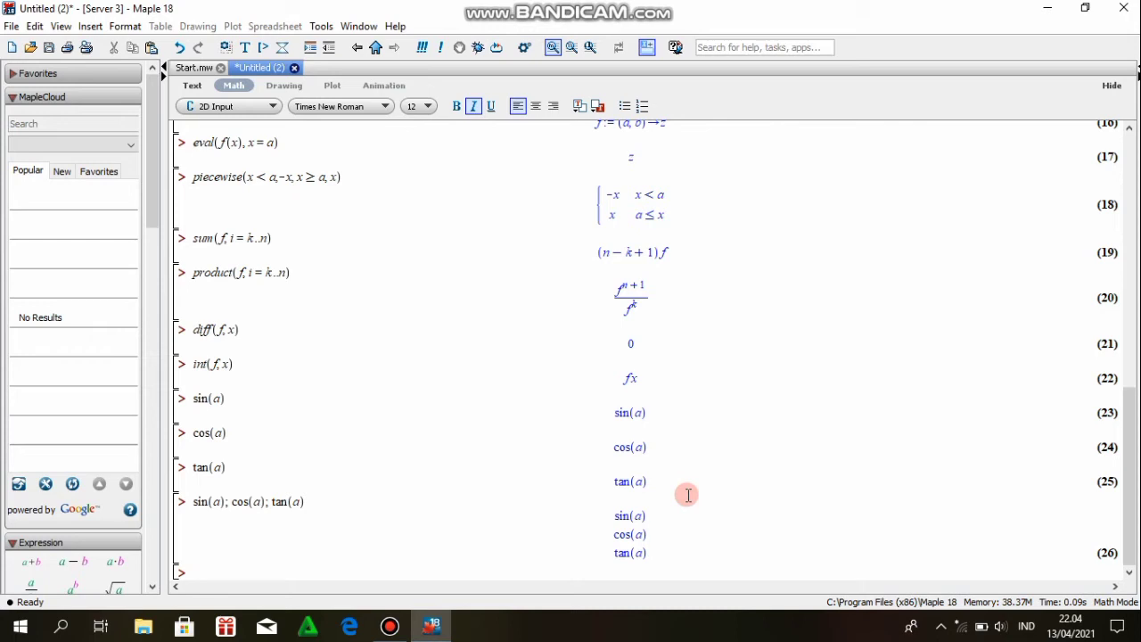
Evaluate the inverse functions arcsin(a); arccos(a); arctan(a) together on a single worksheet line
text(arcsin( ))
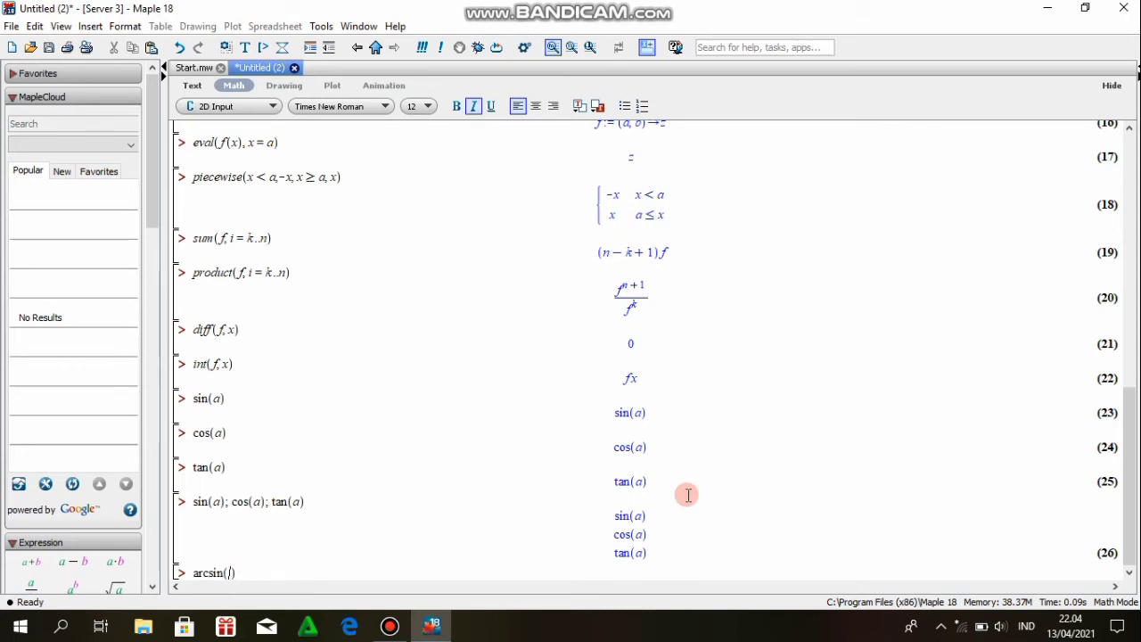
key(Left)
text(a)
key(Right)
text(; arcta)
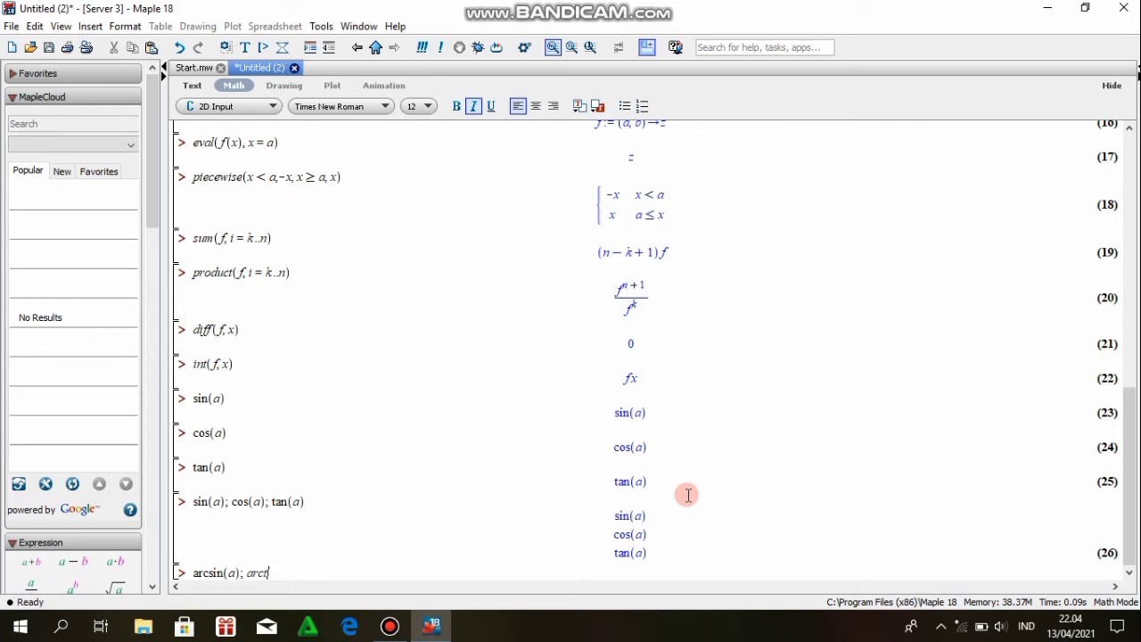
key(BackSpace)
key(BackSpace)
text(cos(a); arct)
key(BackSpace)
text(tan()
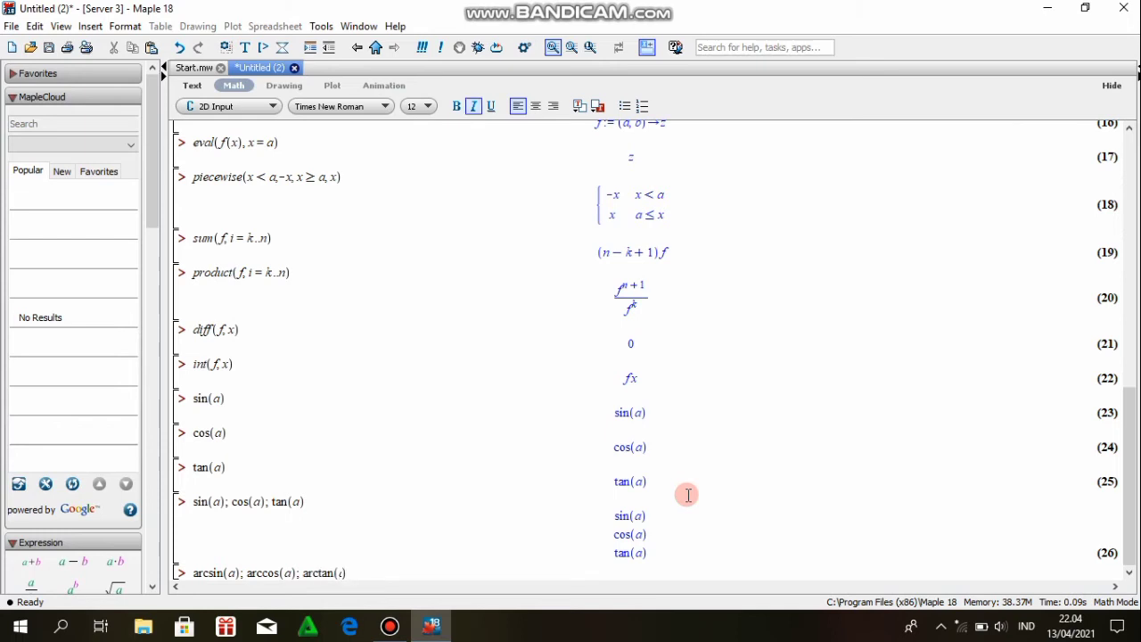
text(a)
key(Return)
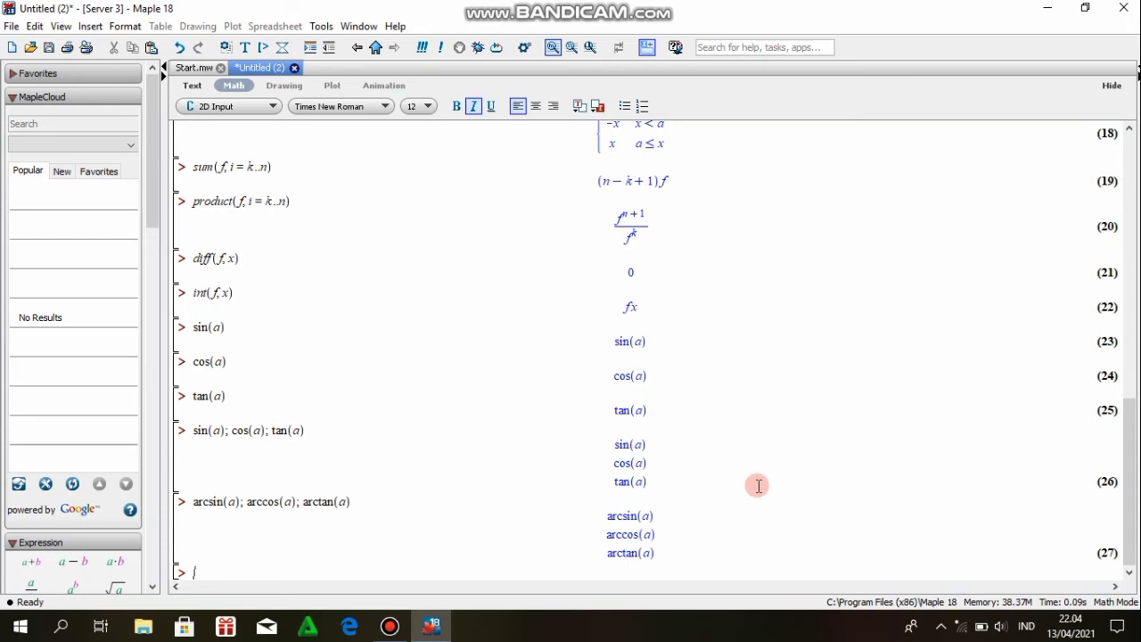
Evaluate the constant Pi and the inequality a >= b on separate worksheet lines
text(Pi)
key(Return)
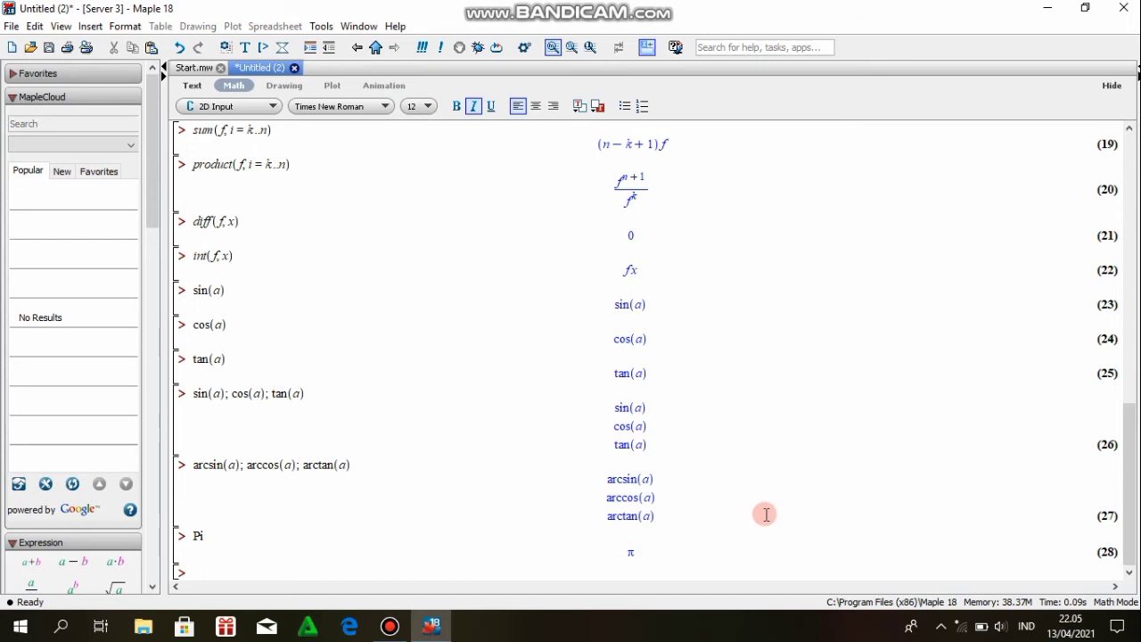
text(a)
text(>=)
text(b)
key(Return)
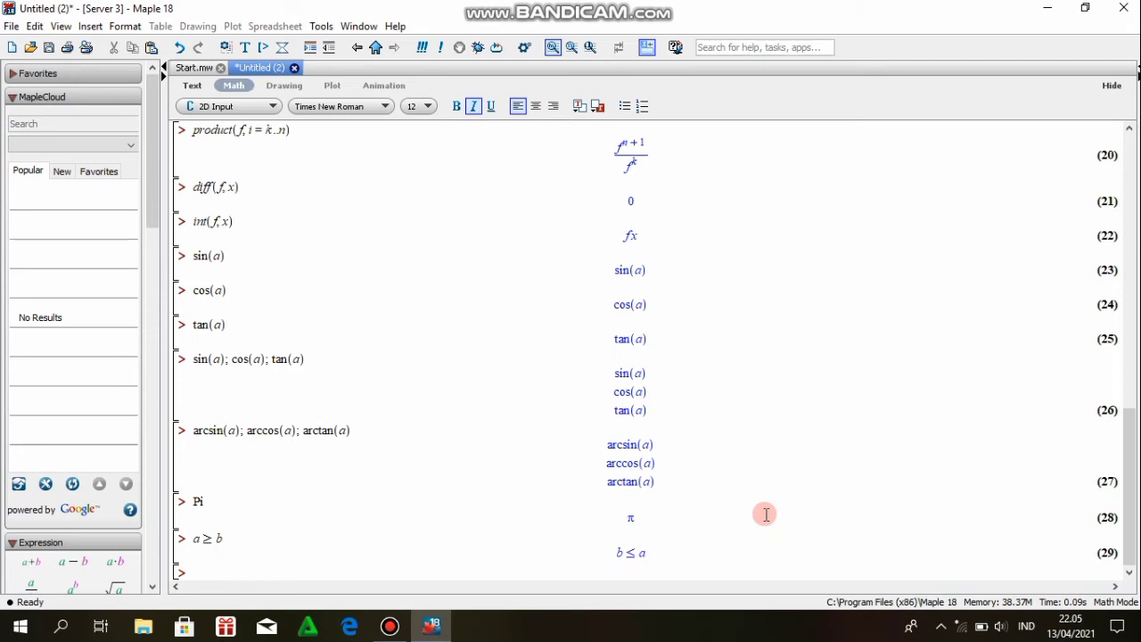
Evaluate the relations a <= b and a <> b on separate worksheet lines
text(a)
text(<=)
text(b)
key(Return)
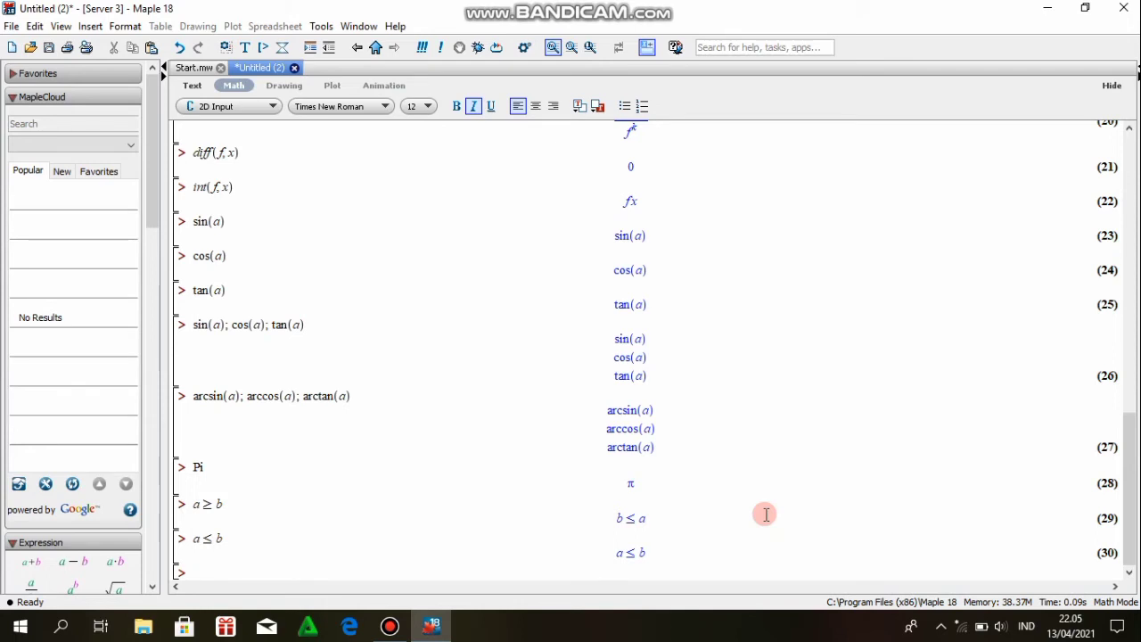
text(a)
text(<>)
text(b)
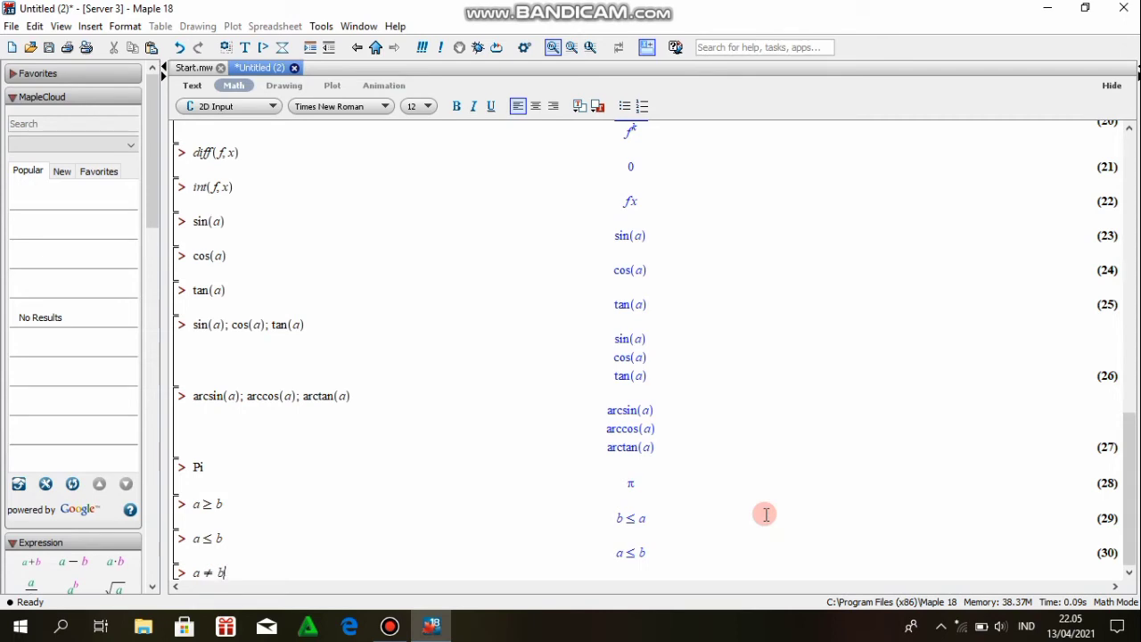
key(Return)
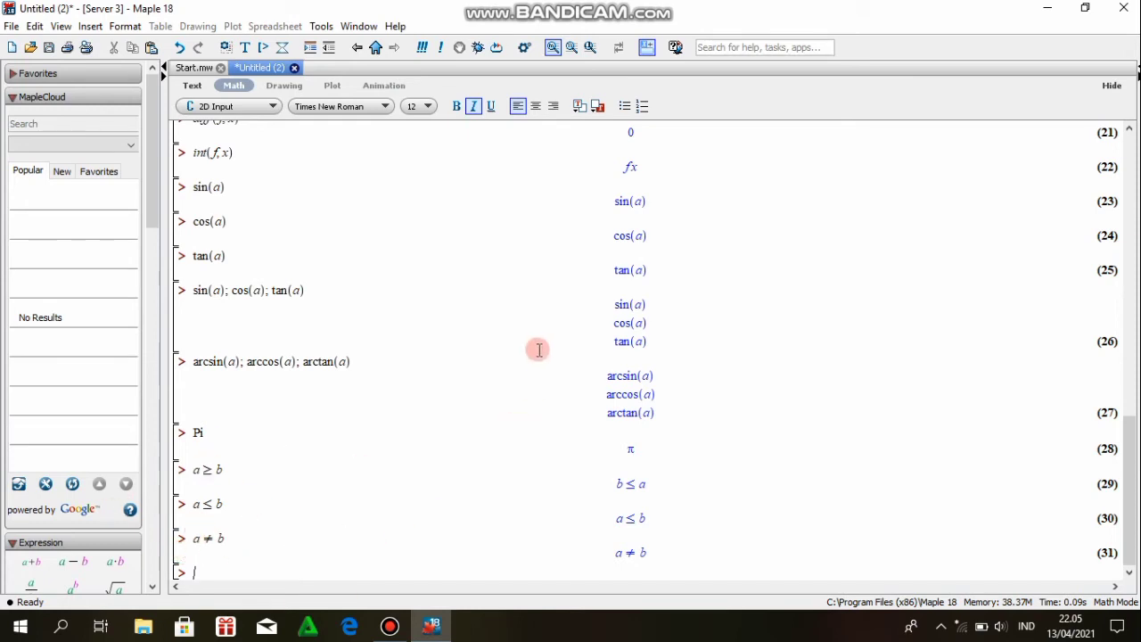
Evaluate the constant infinity on a new worksheet line
text(int)
text(inity)
key(Return)
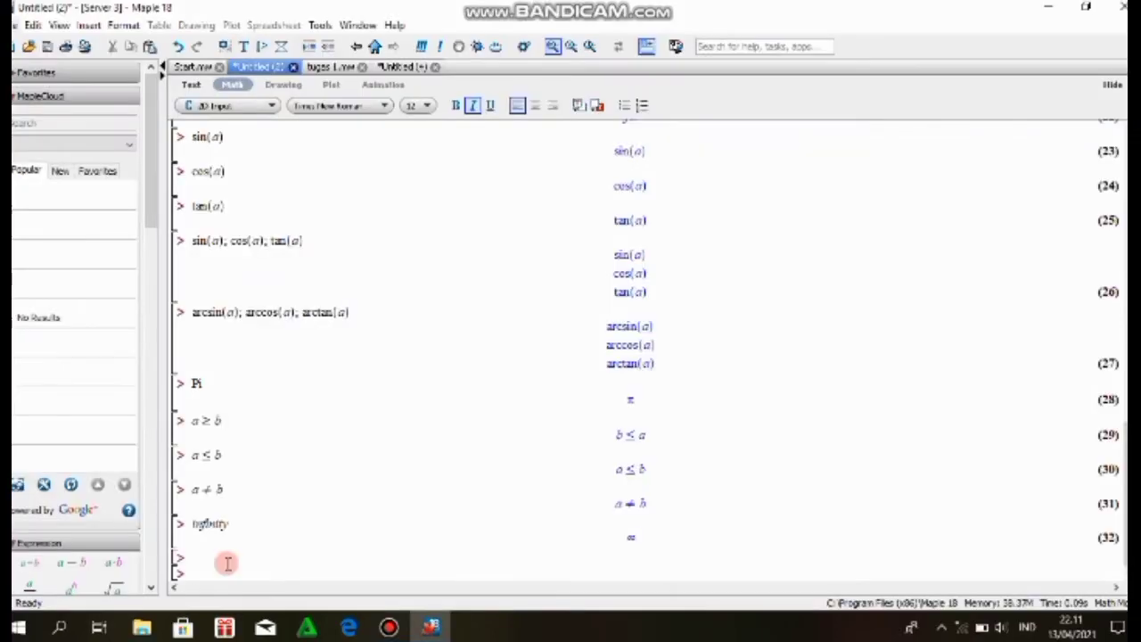
Enter a plot command for the function x sin(1/x) on a new worksheet line
text(Blot)
text(()
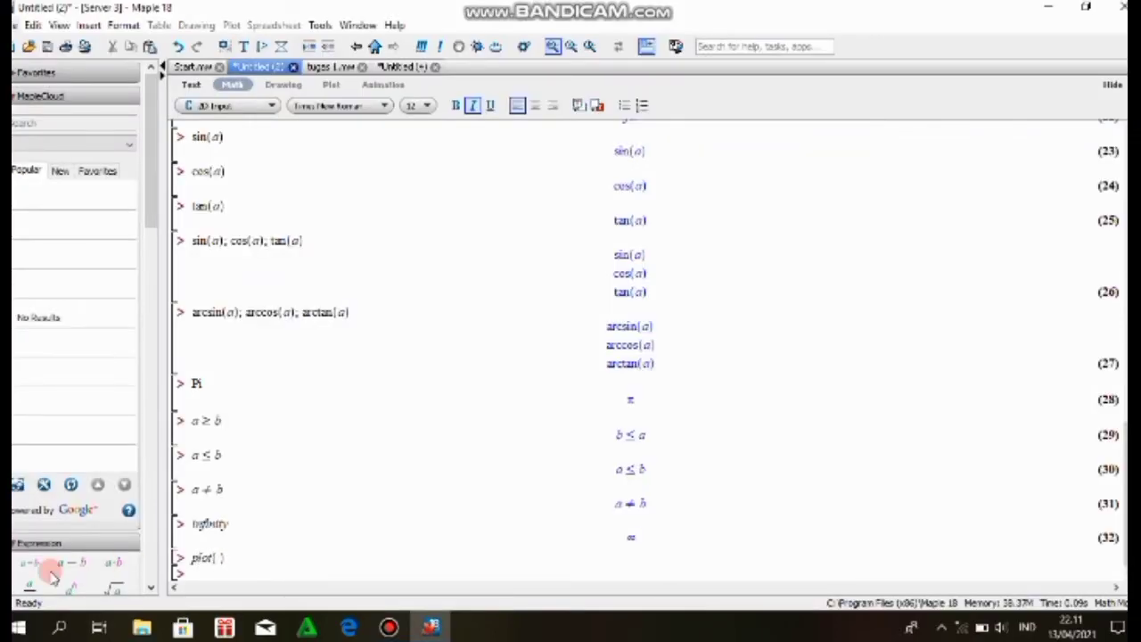
text(x^2)
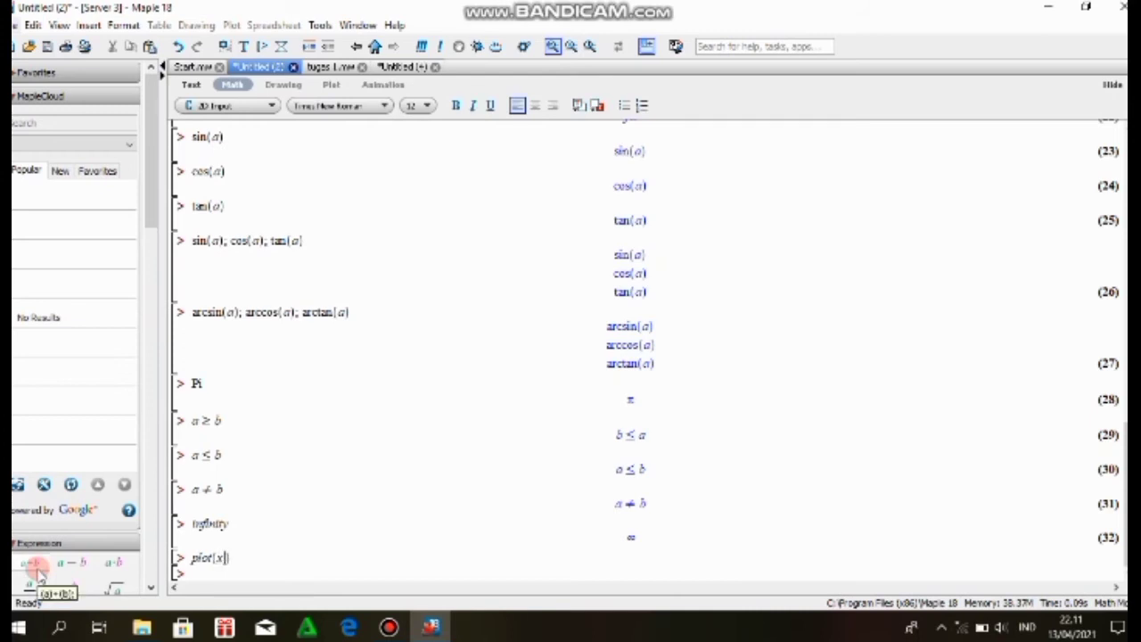
text(in( )
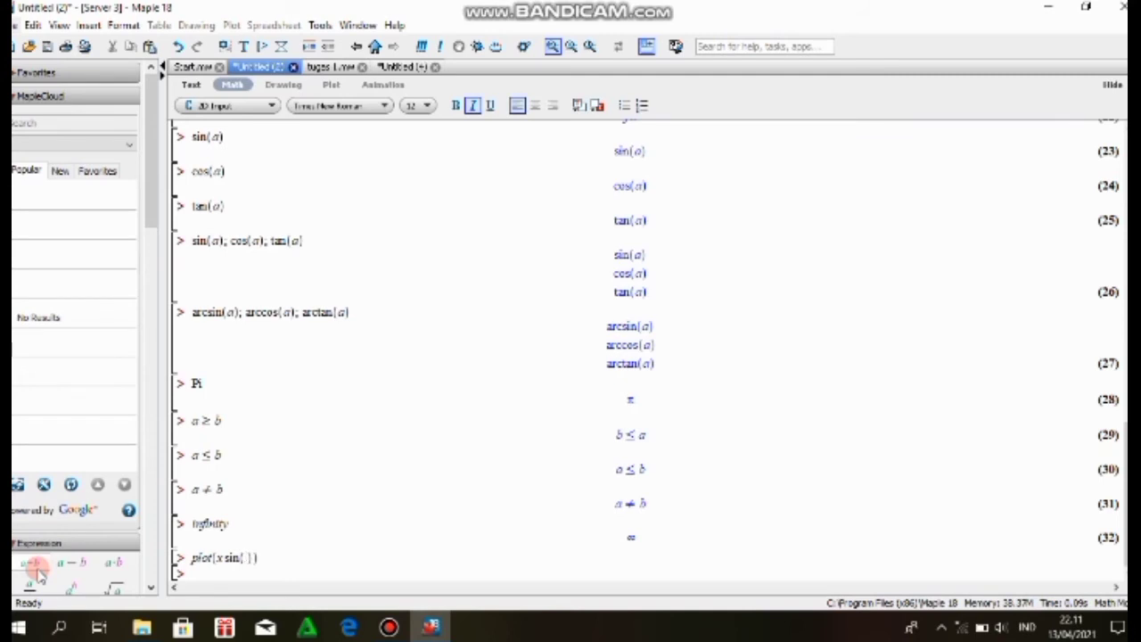
text(1/x)
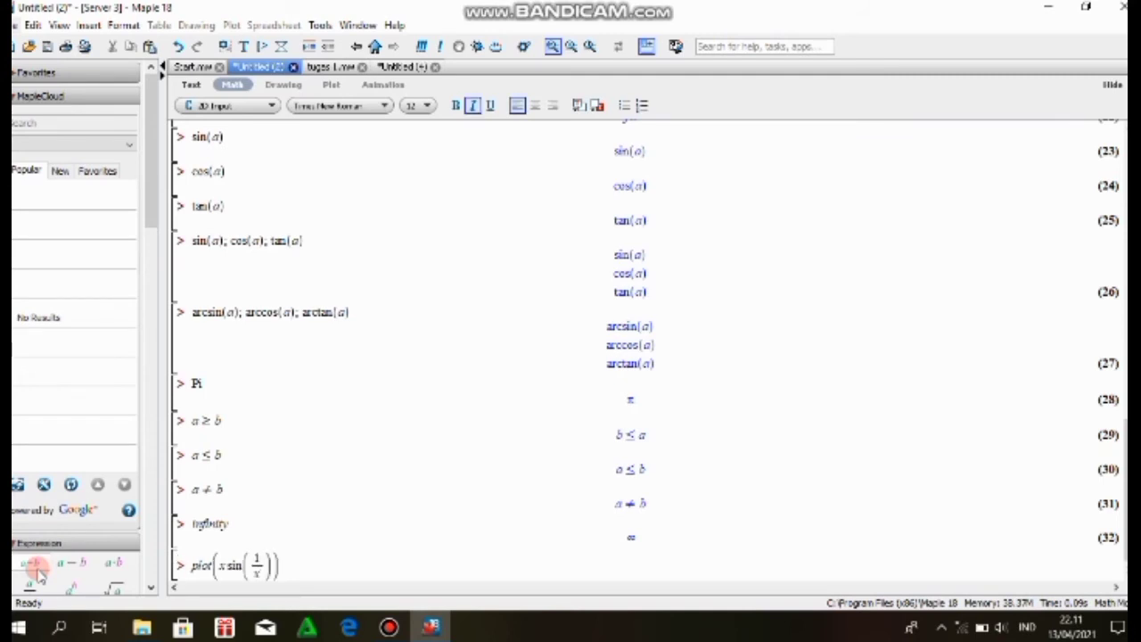
key(Right)
key(Right)
Add the range x = -1/2..1/2 to the plot command and evaluate it
text(, x = -)
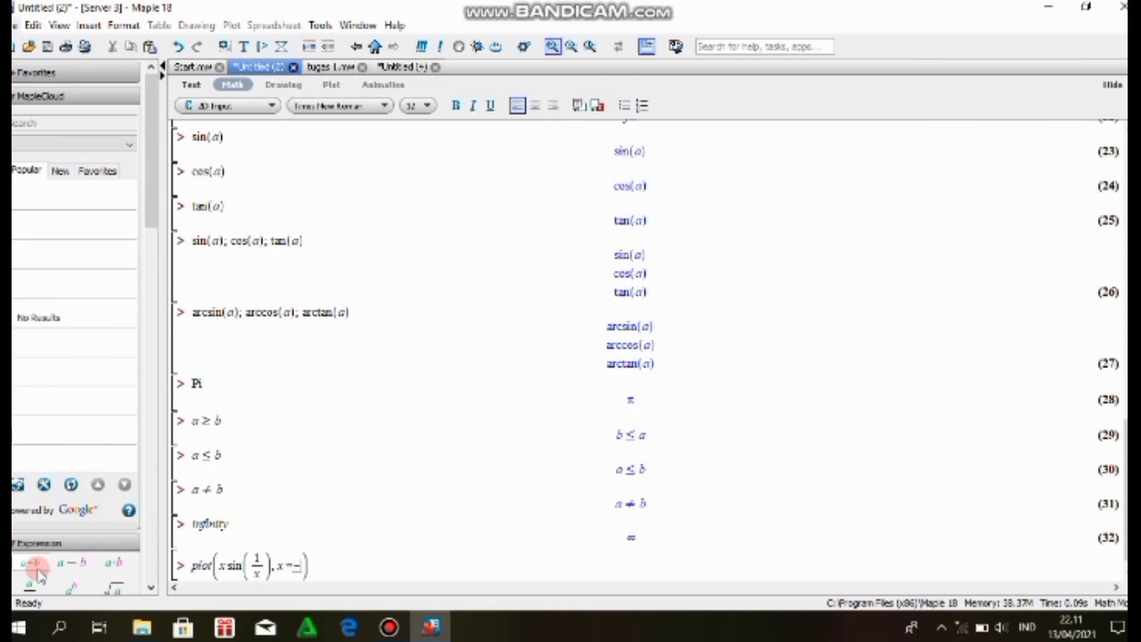
text(1/)
key(BackSpace)
key(BackSpace)
text(1/2)
key(Right)
text(.. 1/2)
key(Right)
key(Return)
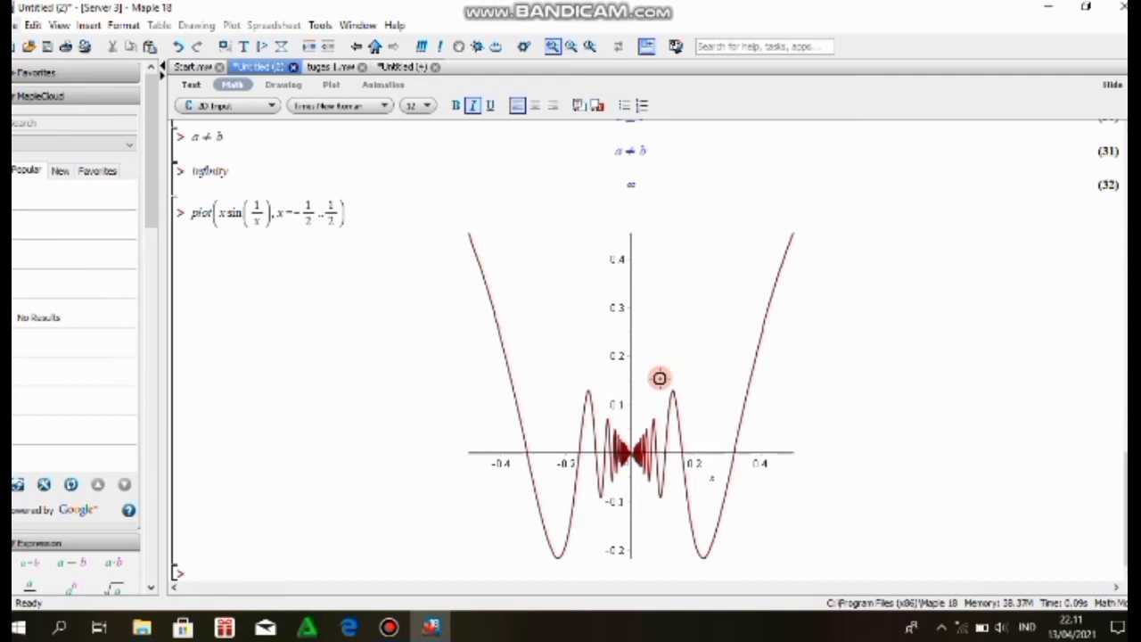
Assign the equation x^4 - 5·x^2 + 6·x = 2 to A on a new line and evaluate it
text(x )
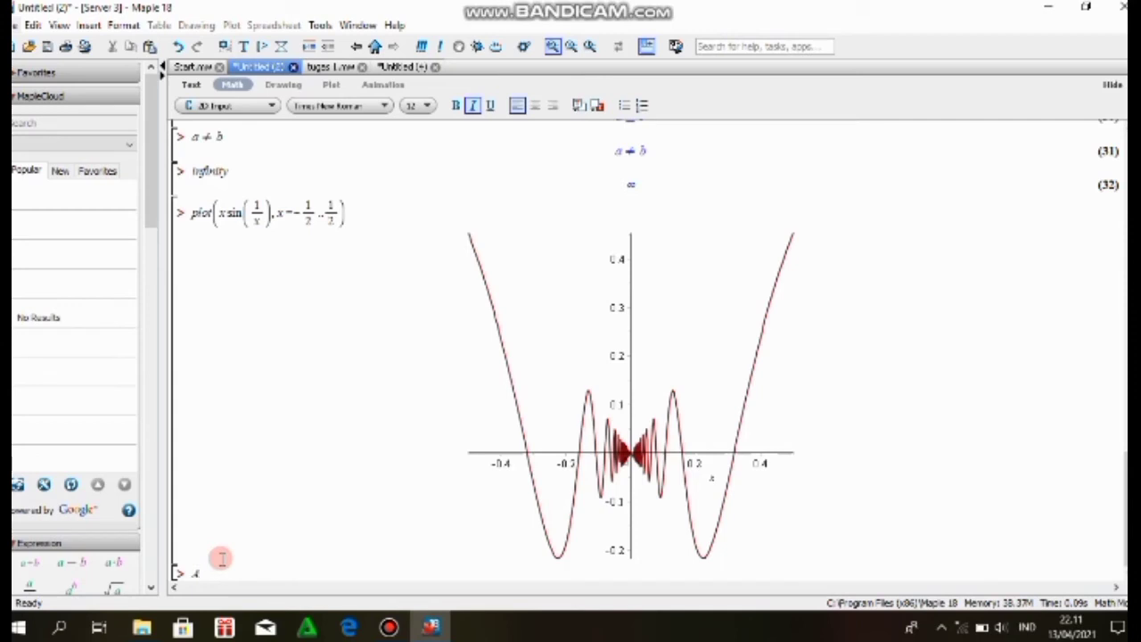
text(:= x^2)
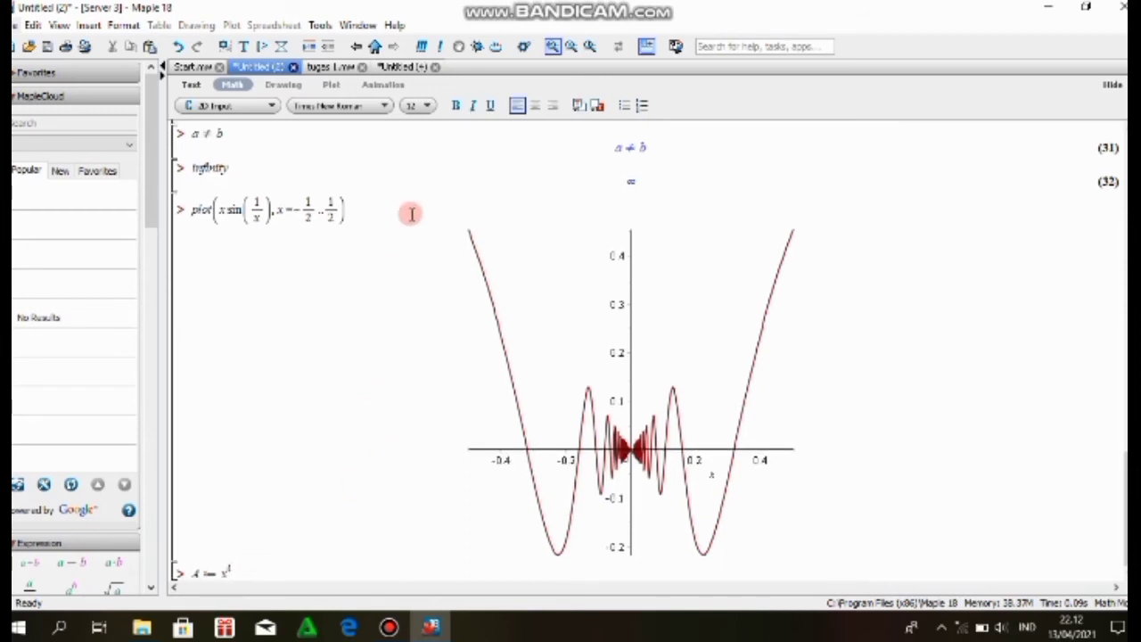
key(Right)
text(- 5 x^2)
key(Right)
text(+ 6·x)
text(=2)
key(Return)
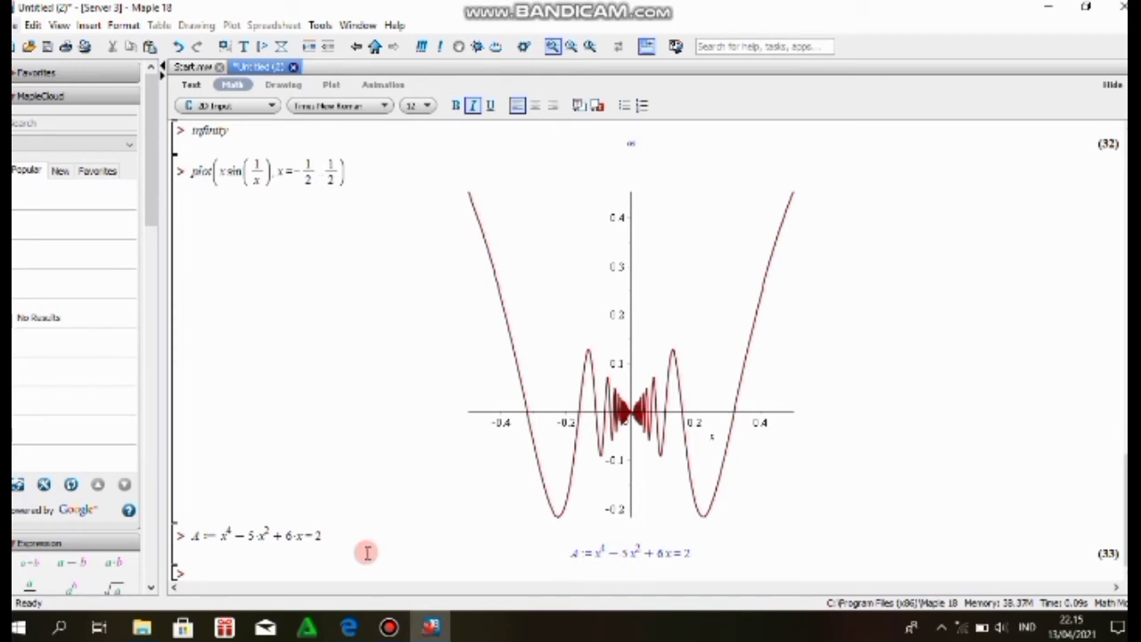
Solve the equation stored in A with solve(A)
text(solve()
key(Left)
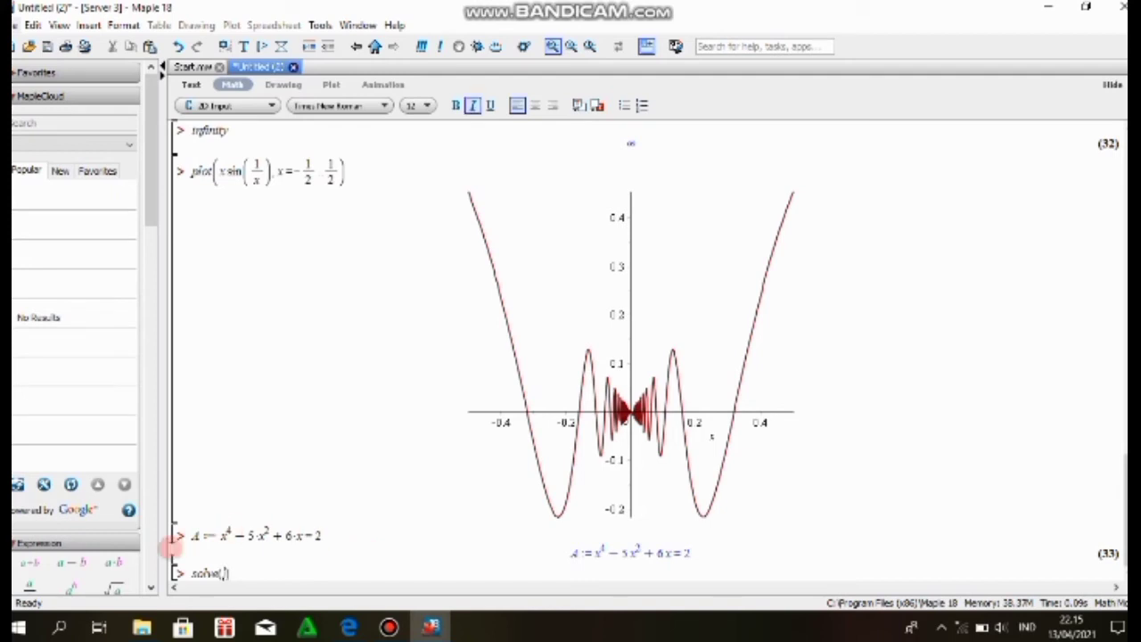
text(A)
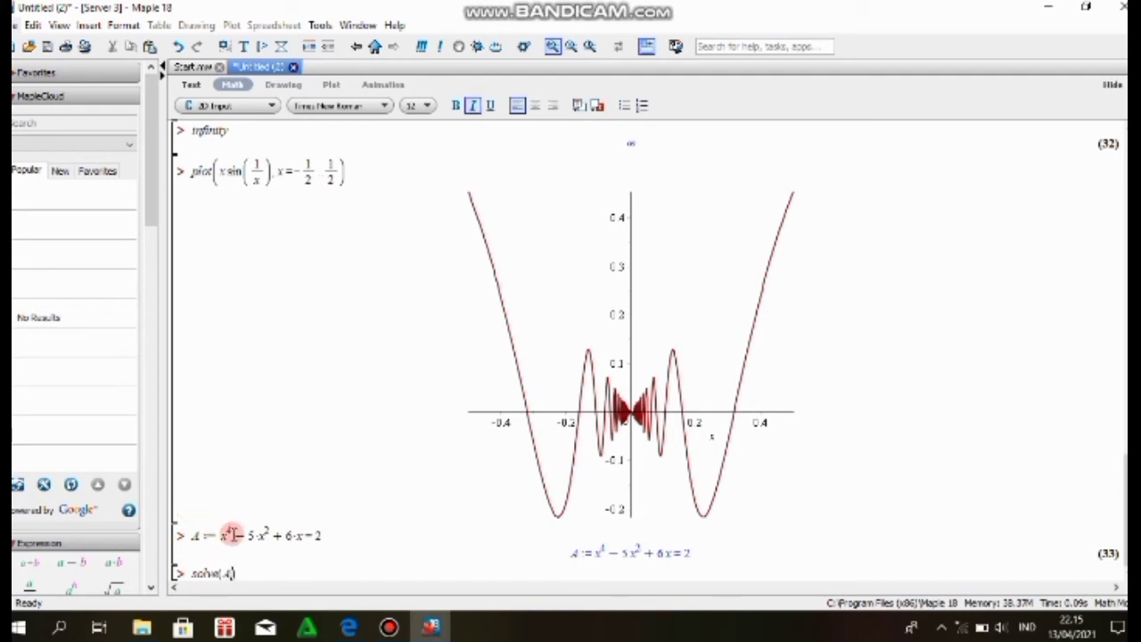
key(Return)
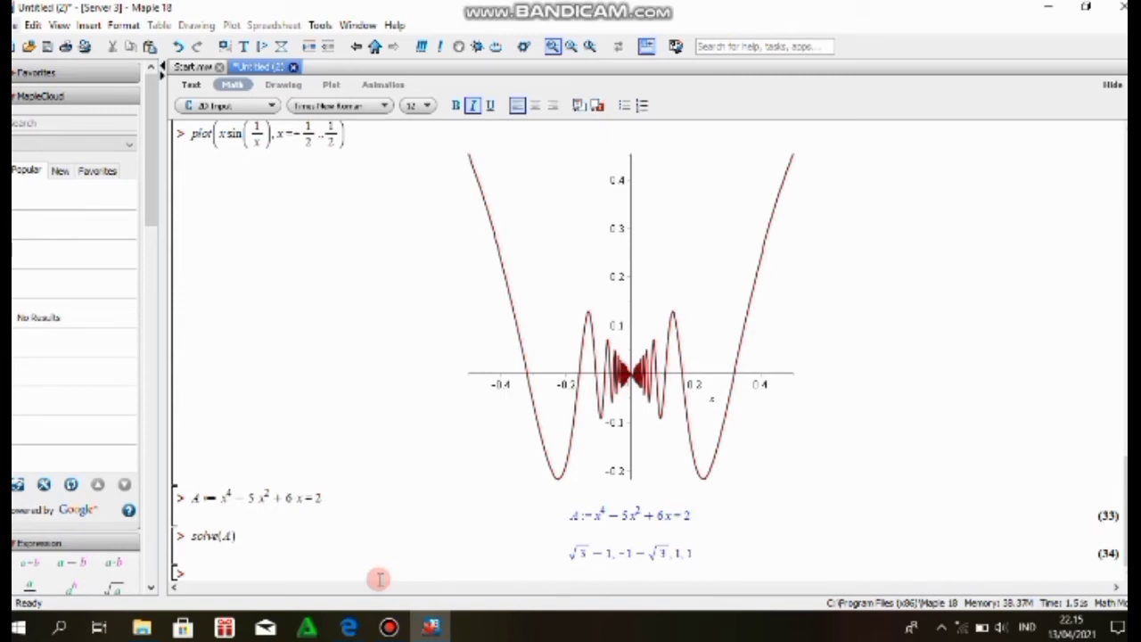
Enter an assignment to f on a new line with the expression (x + 2)^3
text(f)
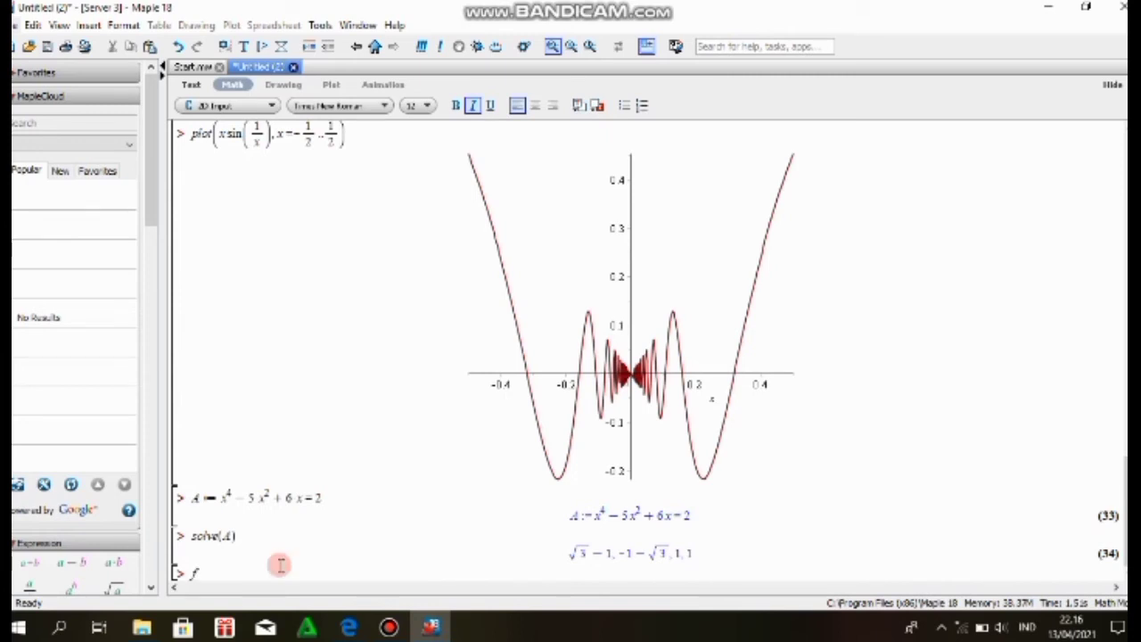
text(:=())
key(Left)
text(x + 2)^)
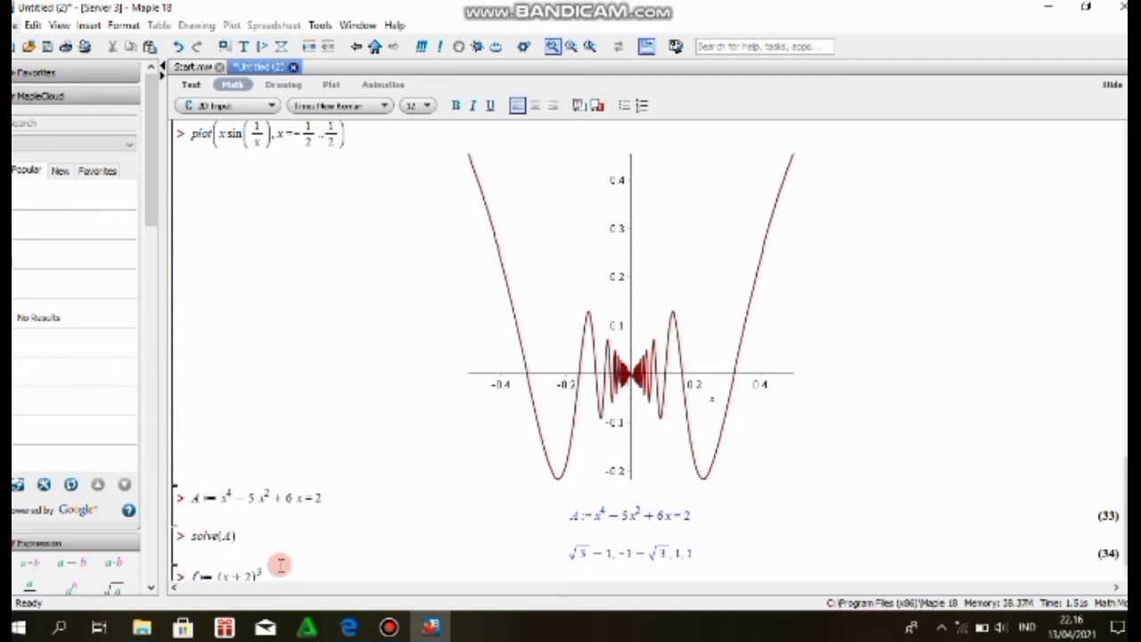
text(3)
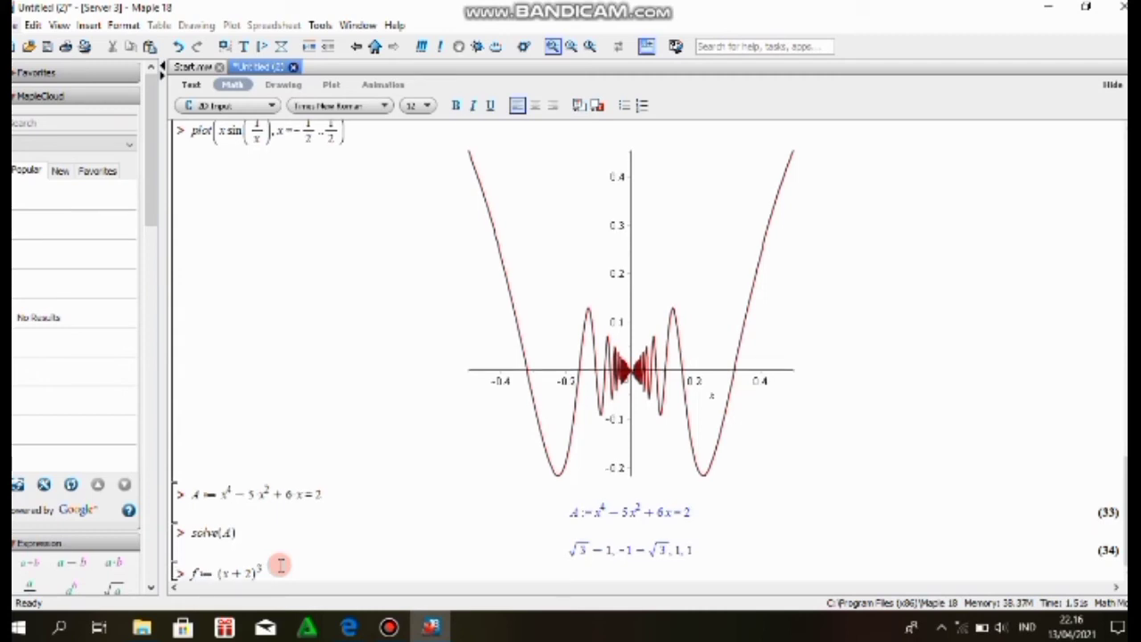
key(Right)
Divide the expression for f by (1 - 3x)^2, append the comment #26, and evaluate the assignment
text(/)
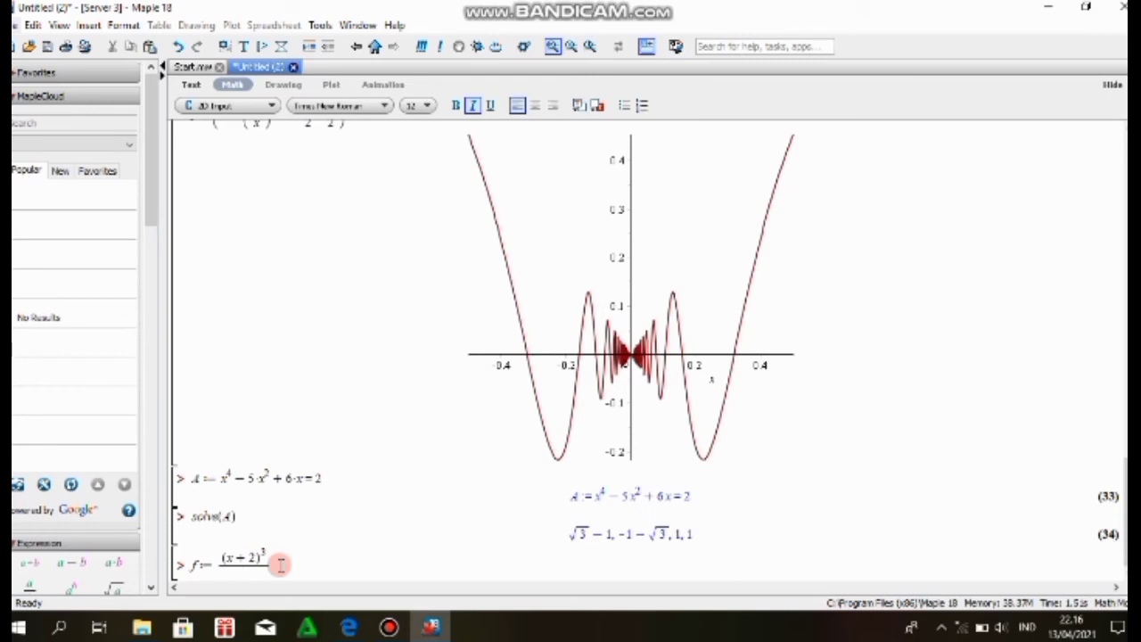
text((1 - 3 x)
key(Right)
text(^2)
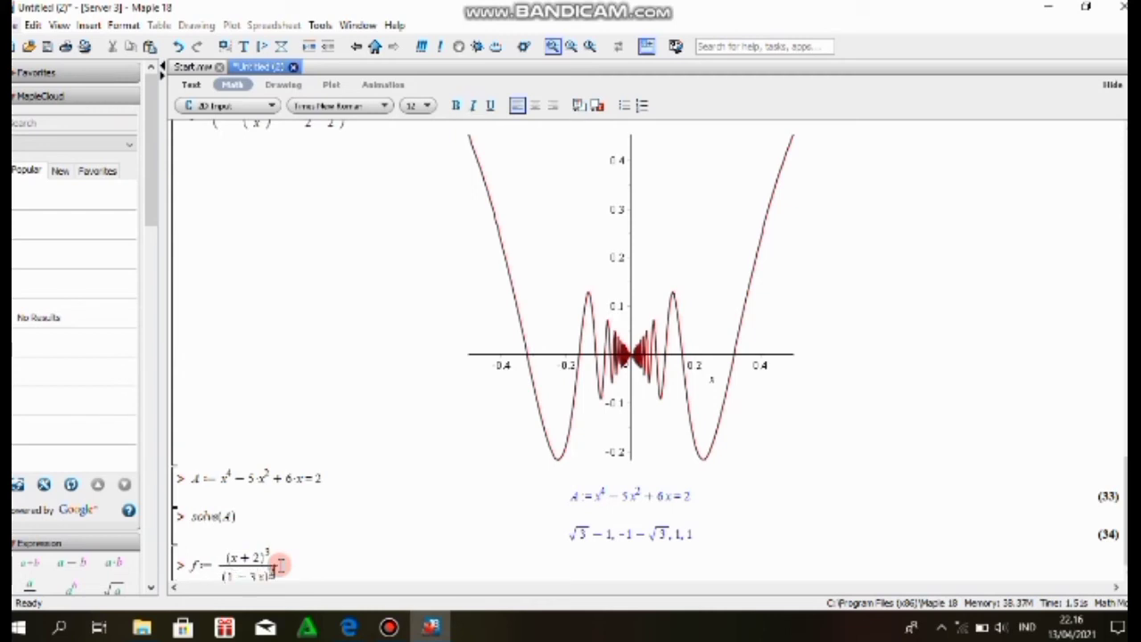
key(Right)
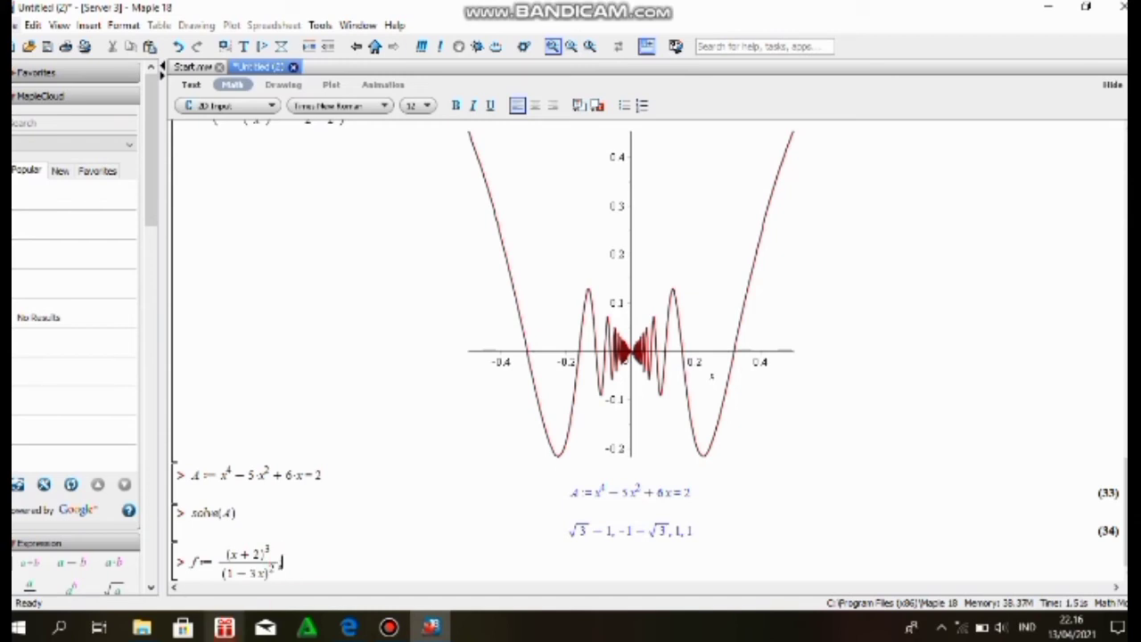
text(*)
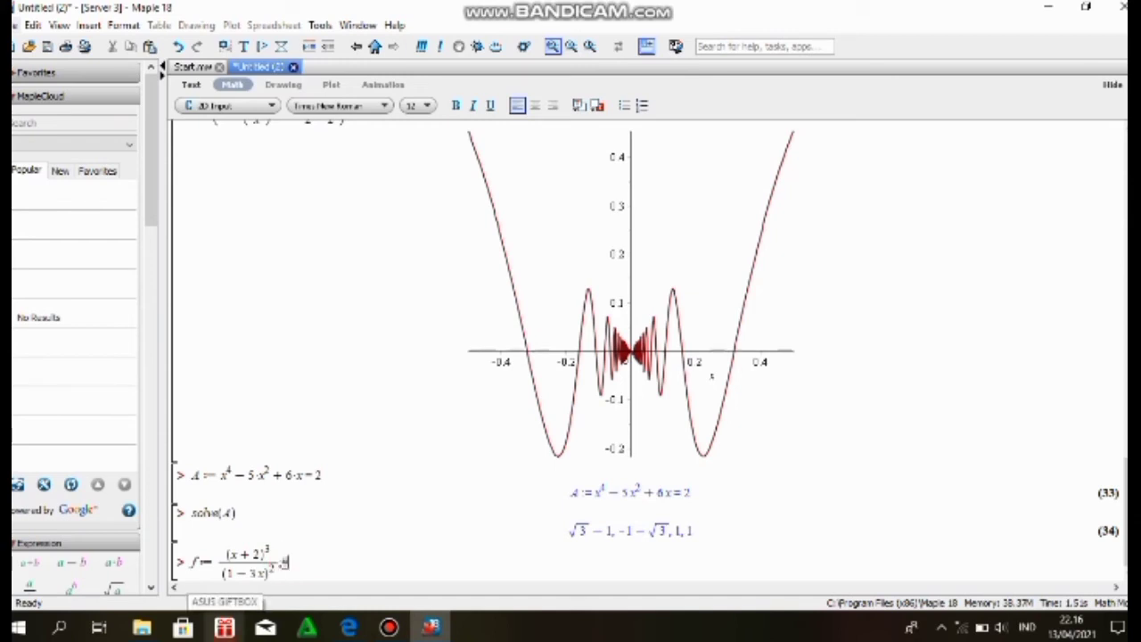
text(x^26)
key(Return)
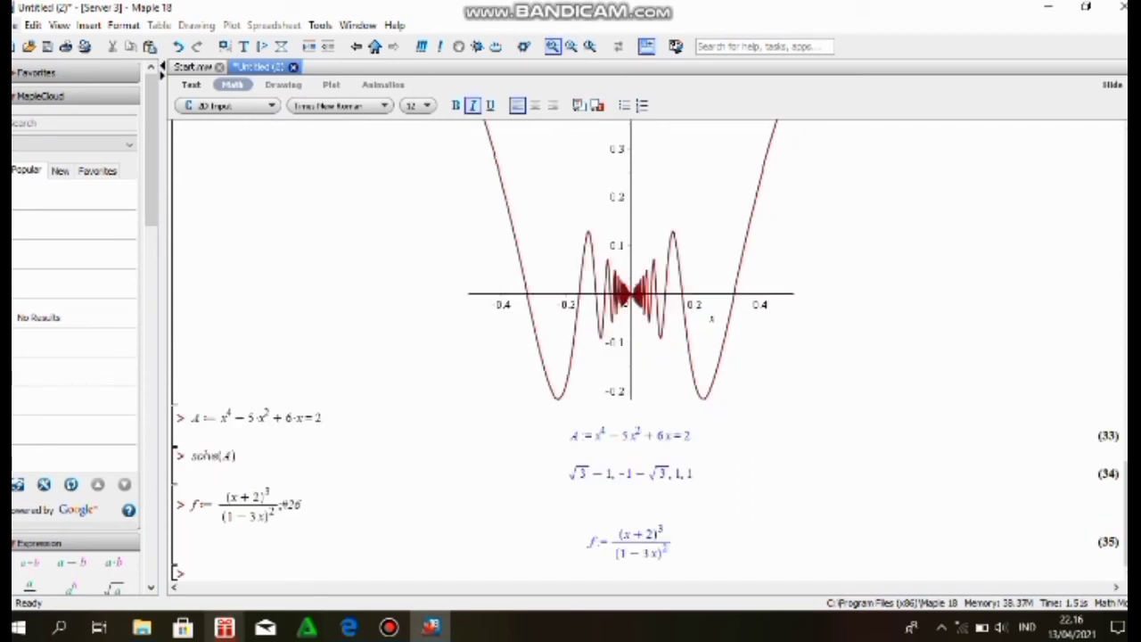
Evaluate the simplified derivative with simplify(diff(f(x), x)) on a new line
text(sim)
text(pli)
text(fy)
text((A))
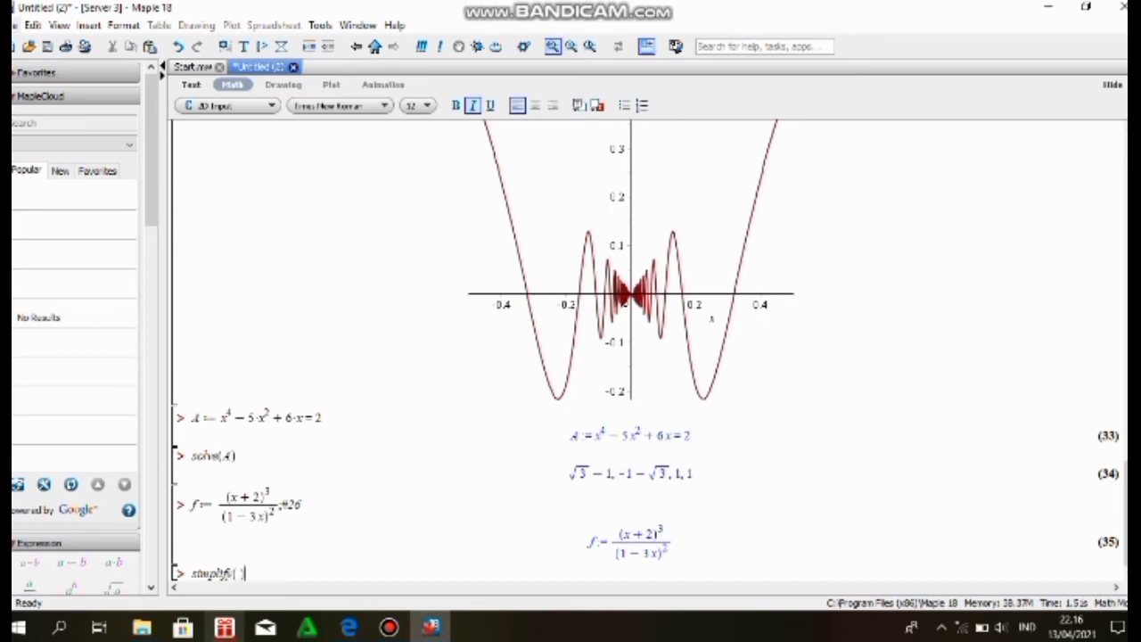
key(BackSpace)
text(diff(f))
key(Left)
text(,x)
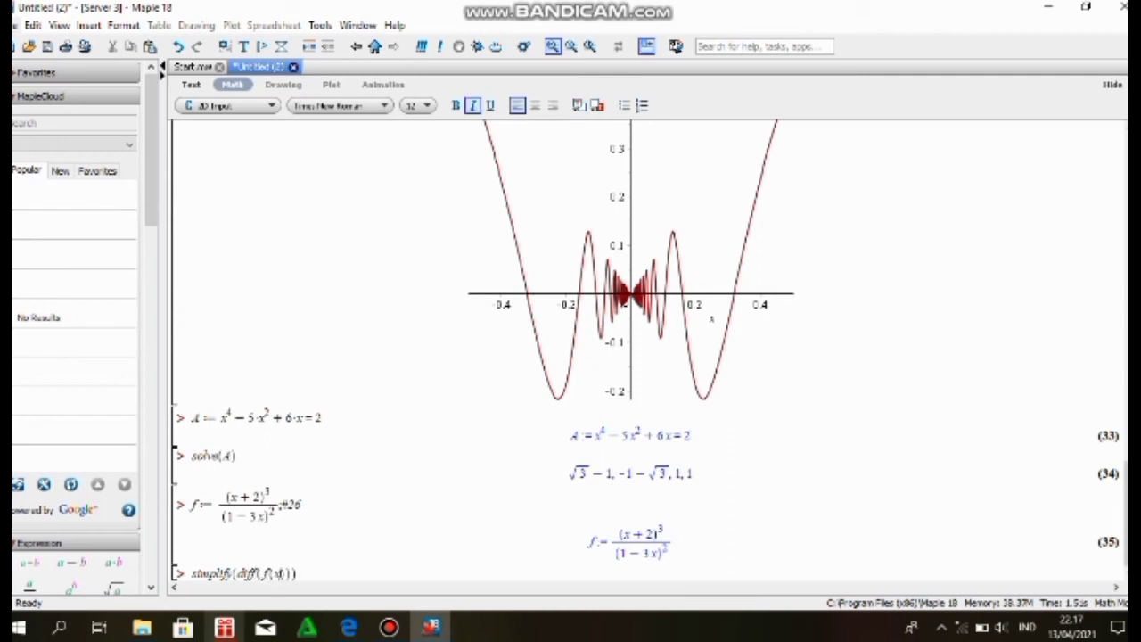
key(Right)
text(,x)
key(Return)
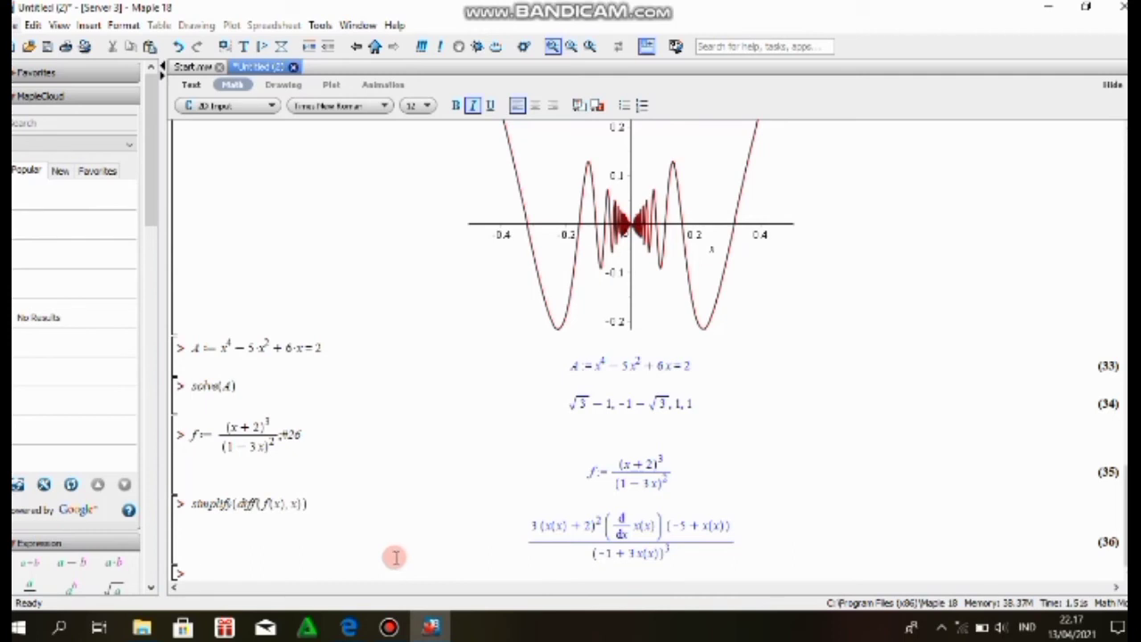
Enter an assignment to x on a new line using convert with the decimal 2.5483870968
text(s)
text(:=)
text(co)
text(nvert)
text(()
text(2,)
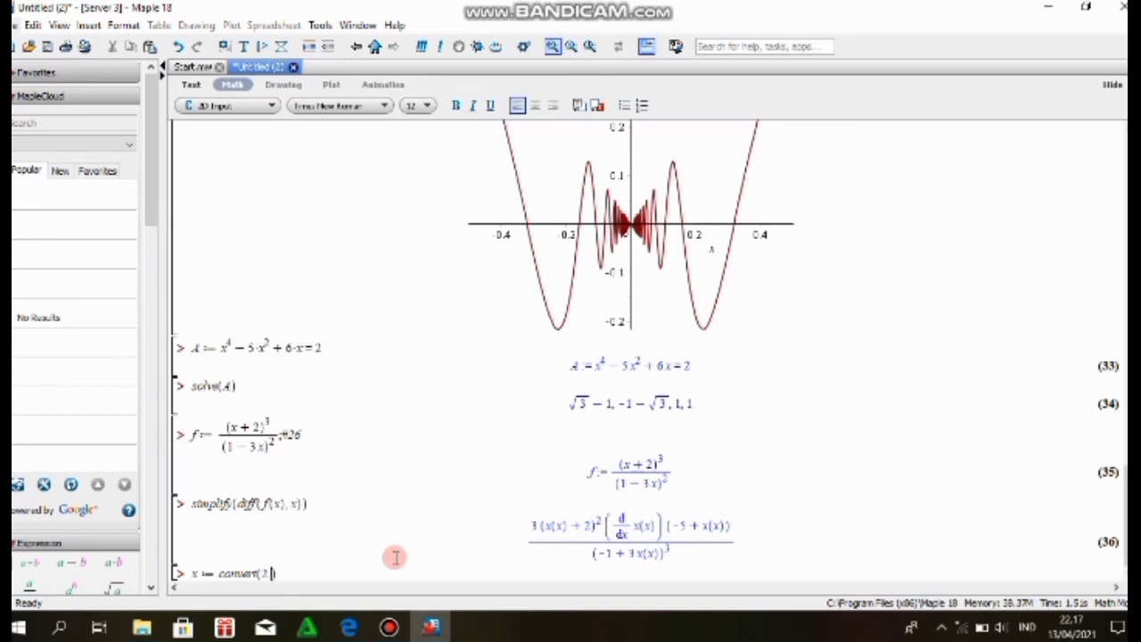
text(5)
text(483)
text(87)
text(09)
text(68)
Add the arguments rational and exact to the convert command and evaluate the assignment
text(,)
text(rat)
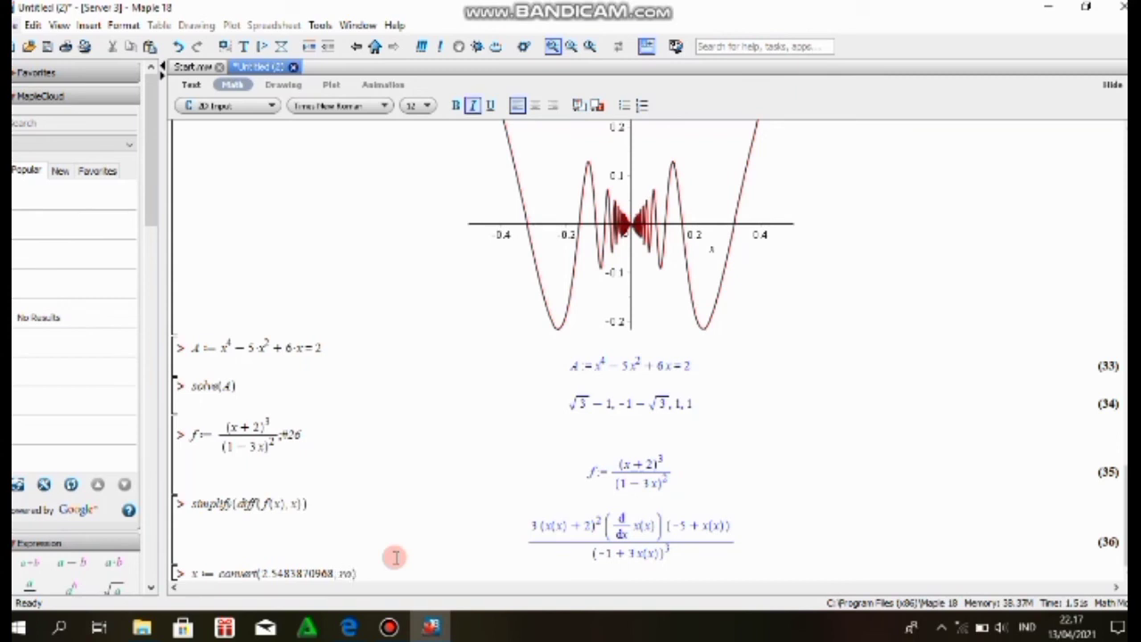
text(ional)
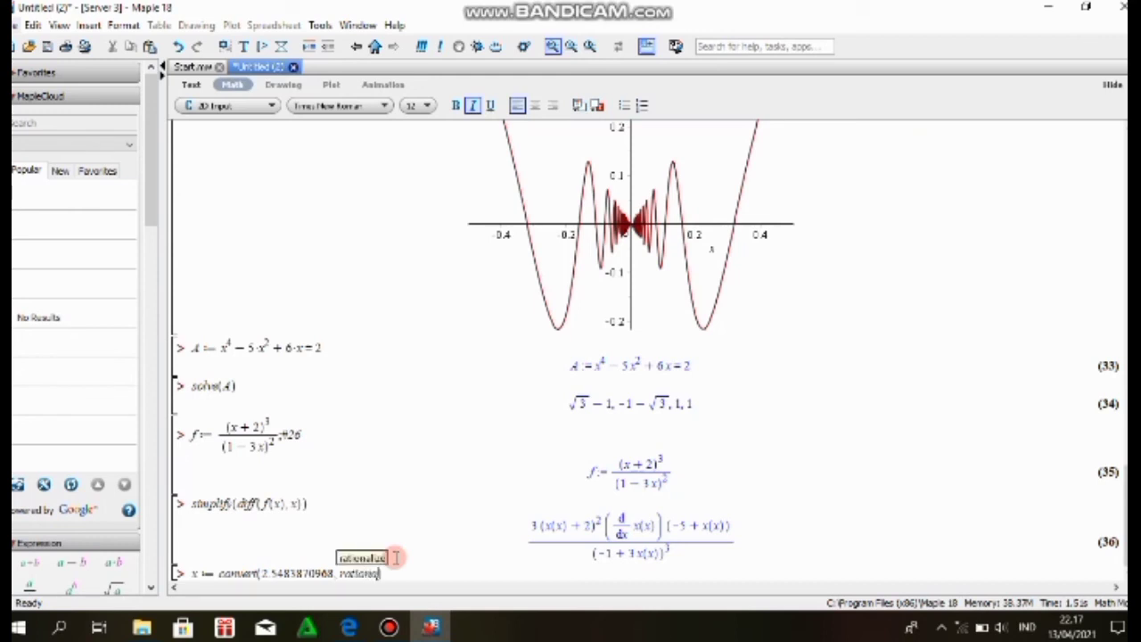
text(, )
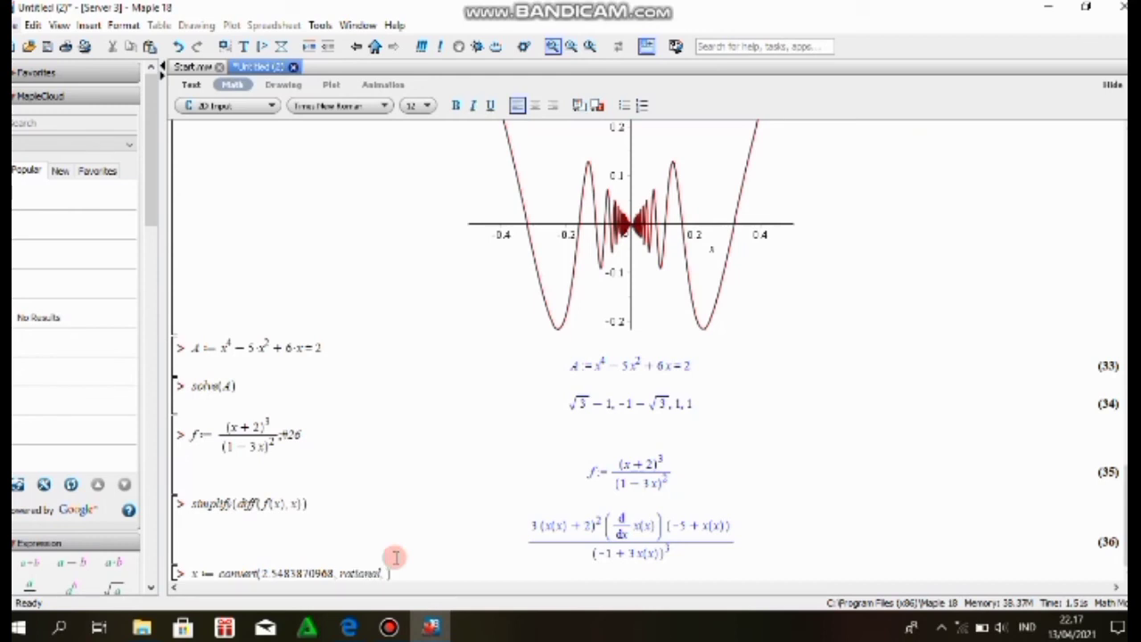
text(ex)
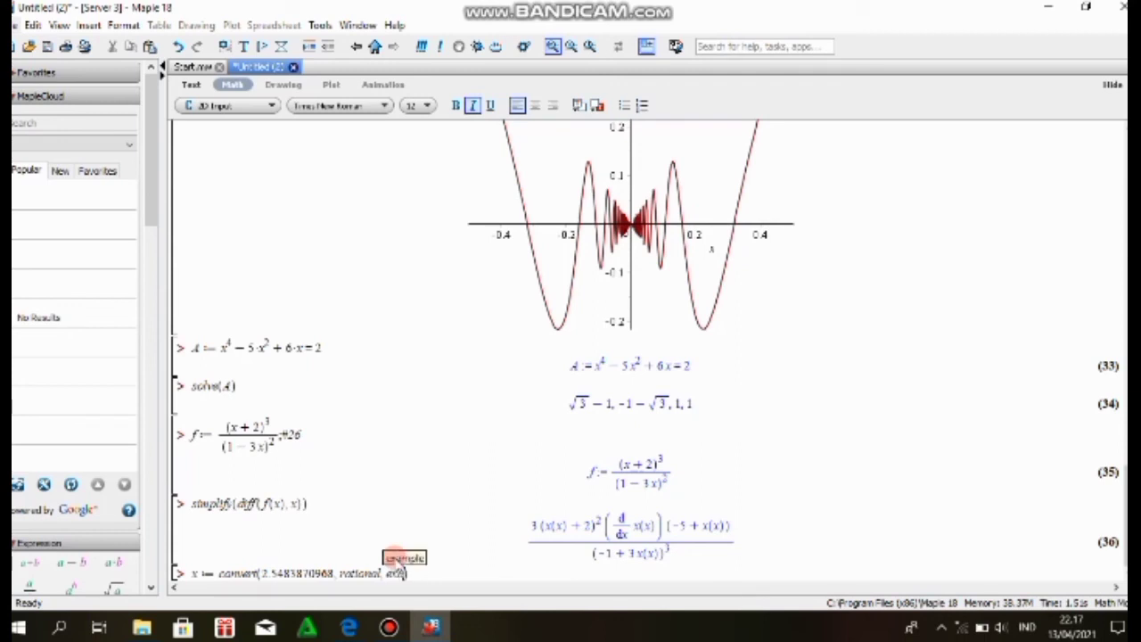
text(act)
key(Return)
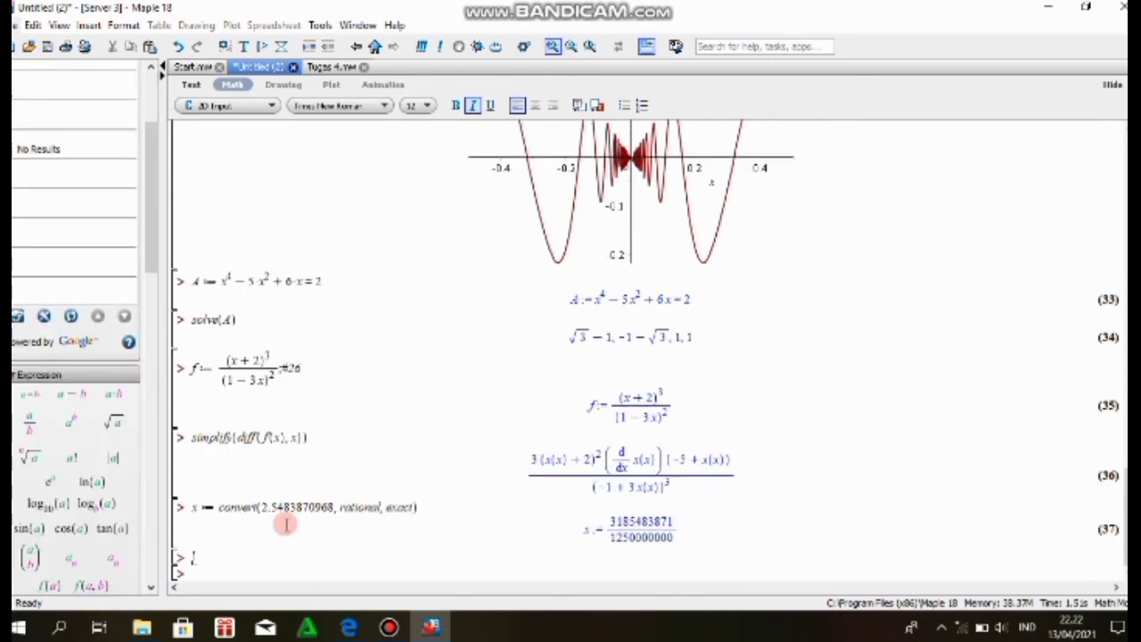
Plot the parametric curve with plot([t, t^2, t=-24..24]) on a new worksheet line
text(plot)
text((f)
text([f)
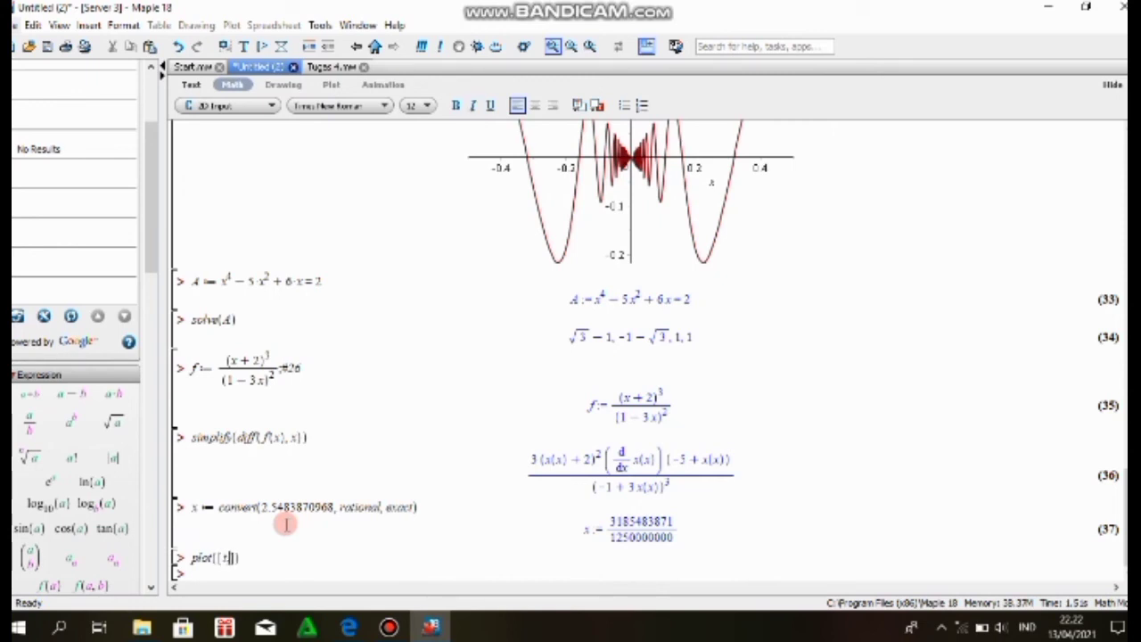
text(,)
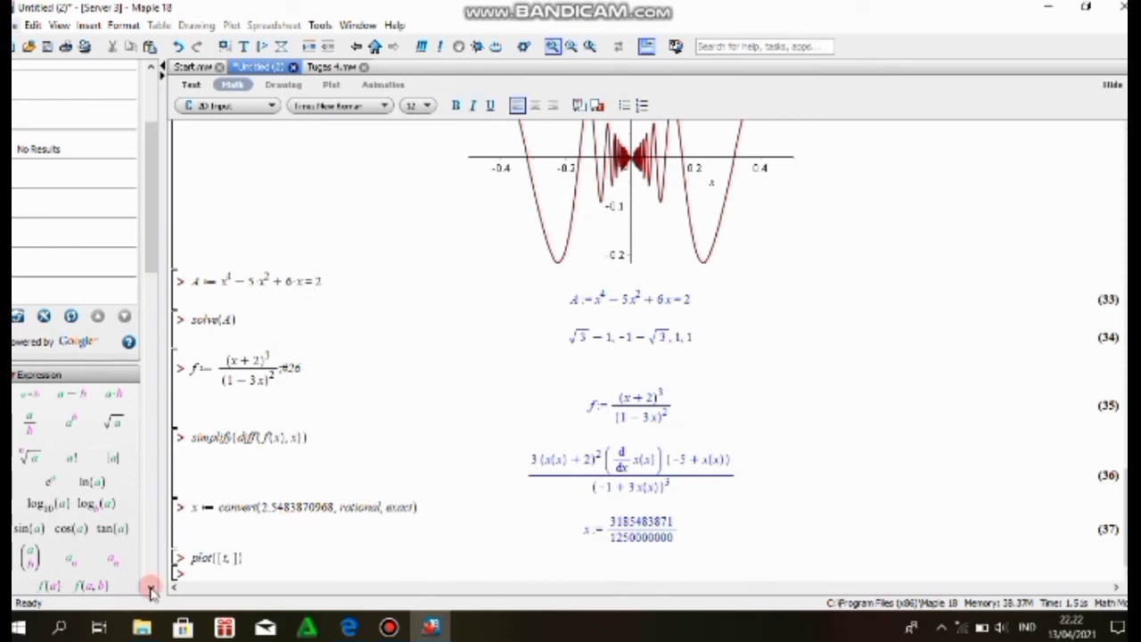
click(75, 423)
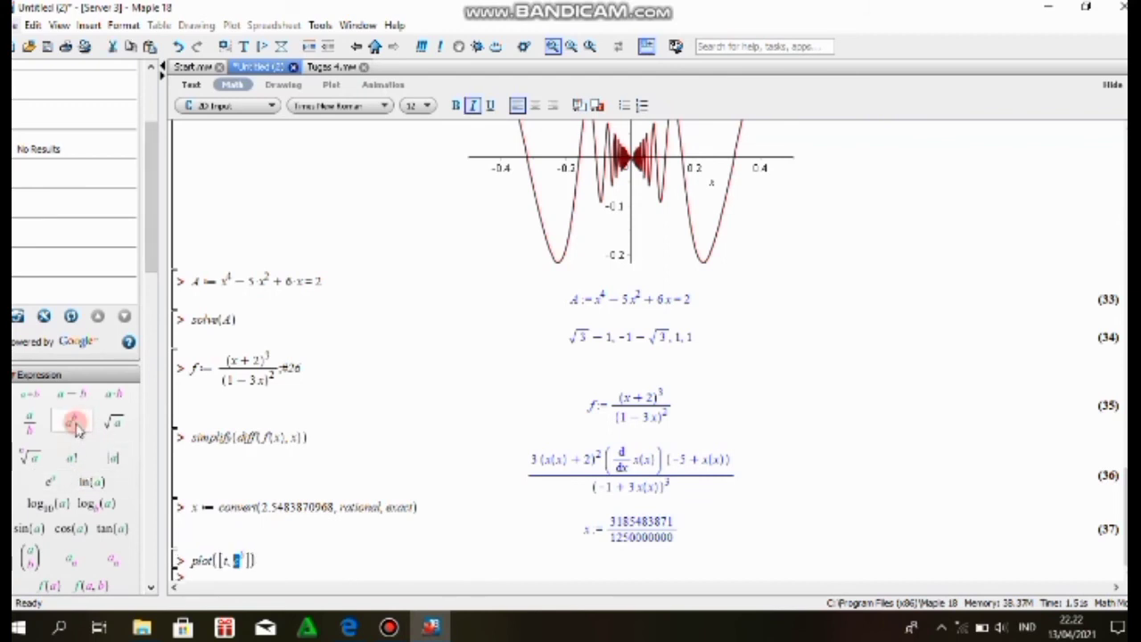
text(t^)
key(Tab)
text(3)
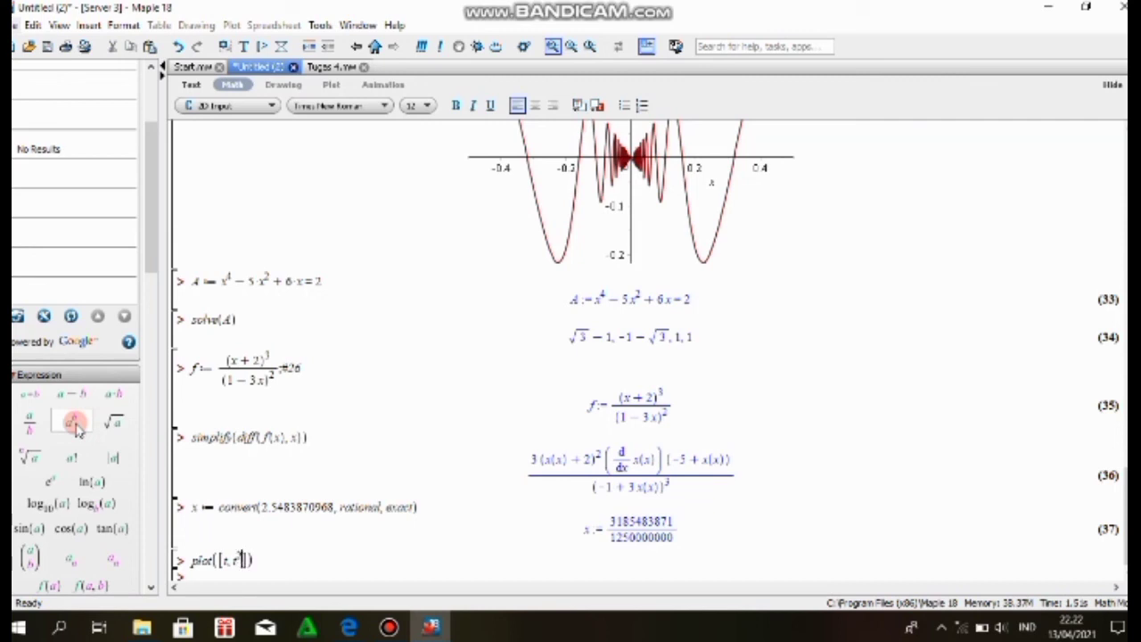
key(Right)
text(, t=-24..24)
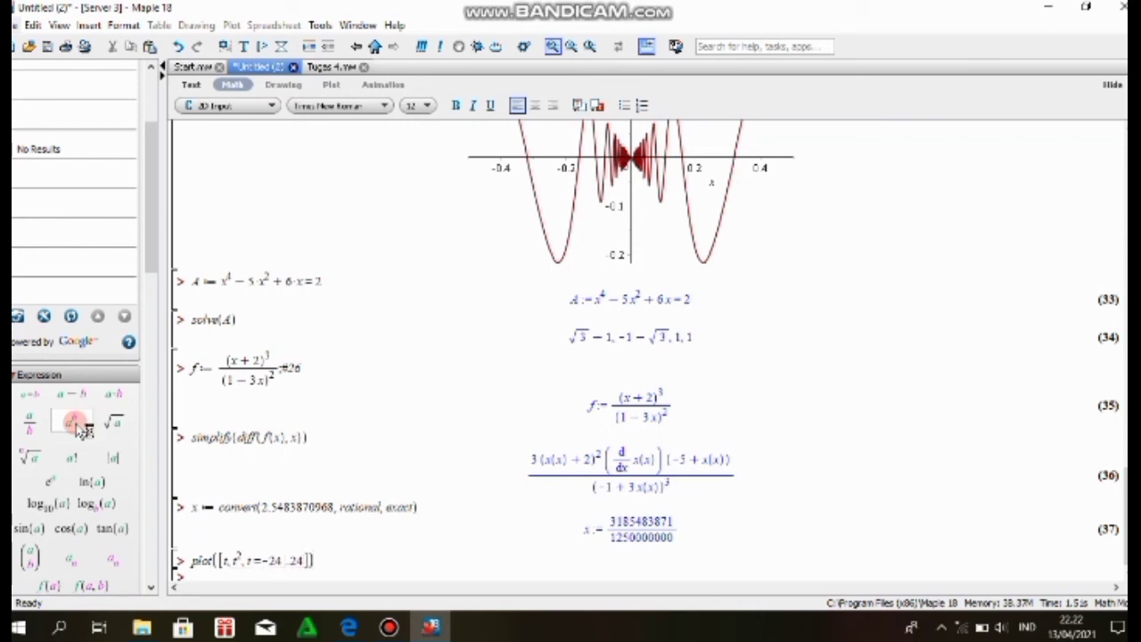
key(Return)
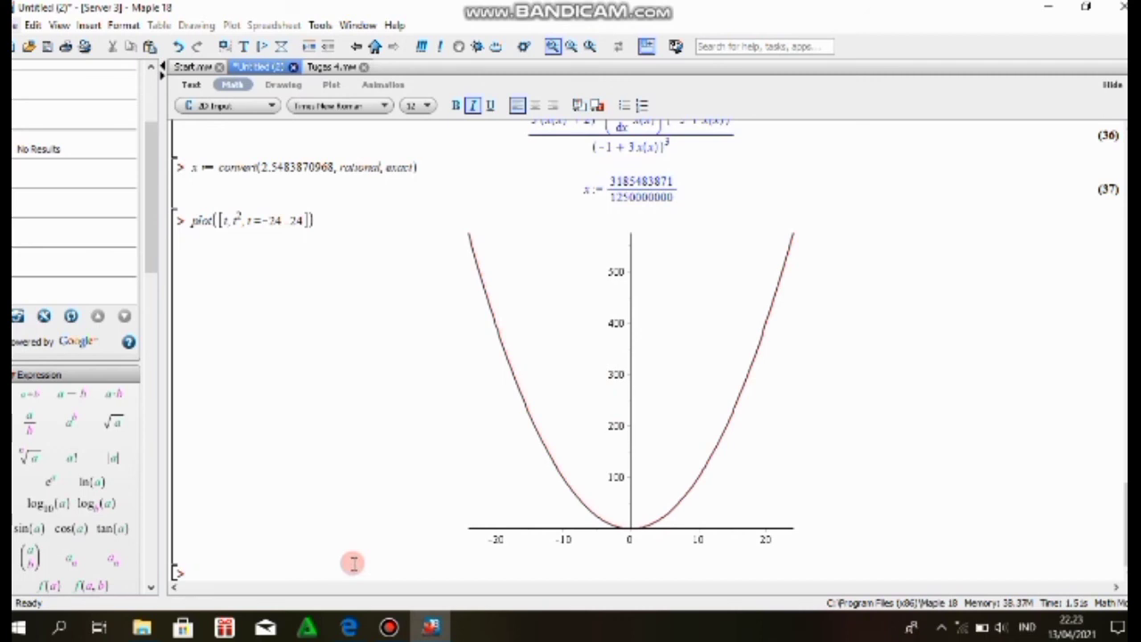
Enter a plot3d command on a new line with the list [1, theta, phi] and the range theta=2..4 Pi
text(plot3d([1)
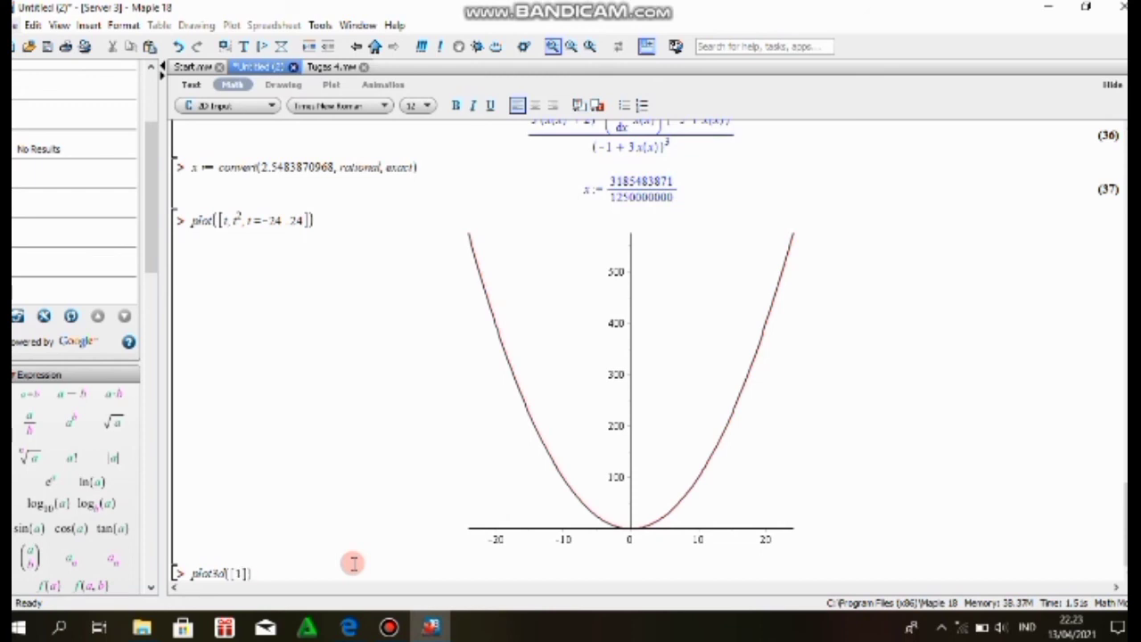
text(,)
text(theta)
text(, phi)
text(, thet)
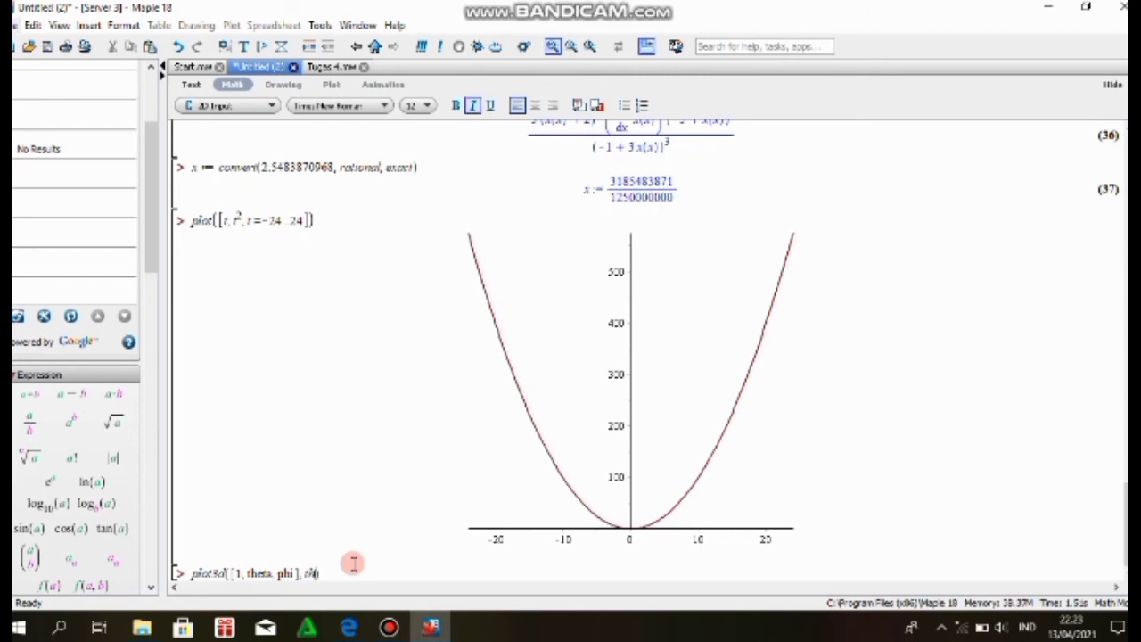
text(a=0..4)
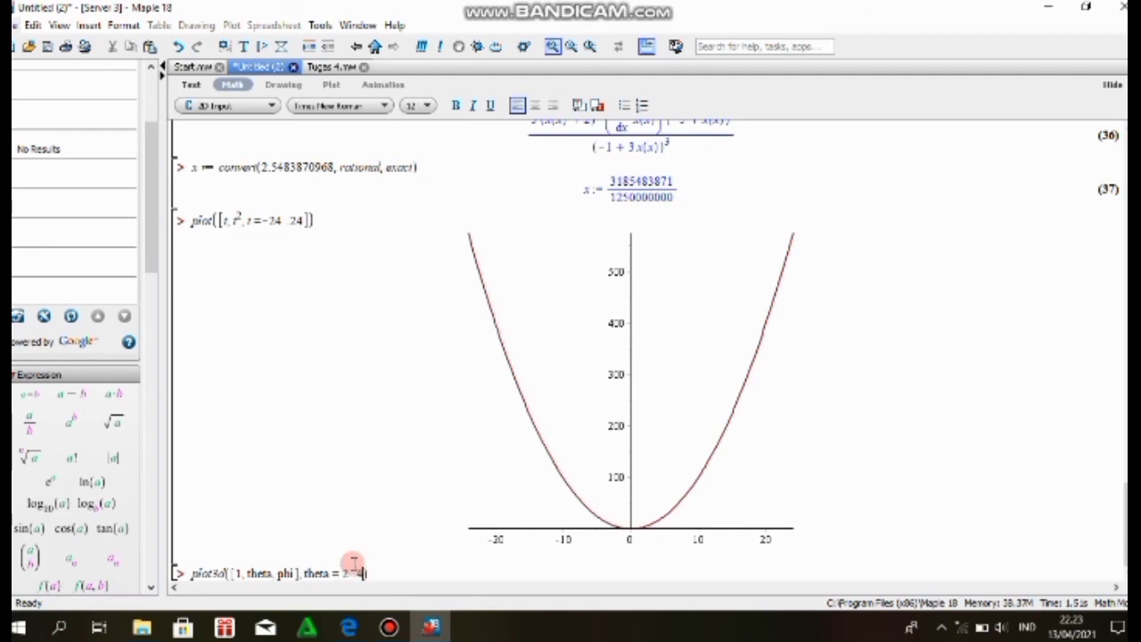
text(*()
key(BackSpace)
text(Pi)
text(i)
Add the range phi=24..Pi to the plot3d command
text(, )
text(phi)
text(=)
text(24)
text(*P)
text(i)
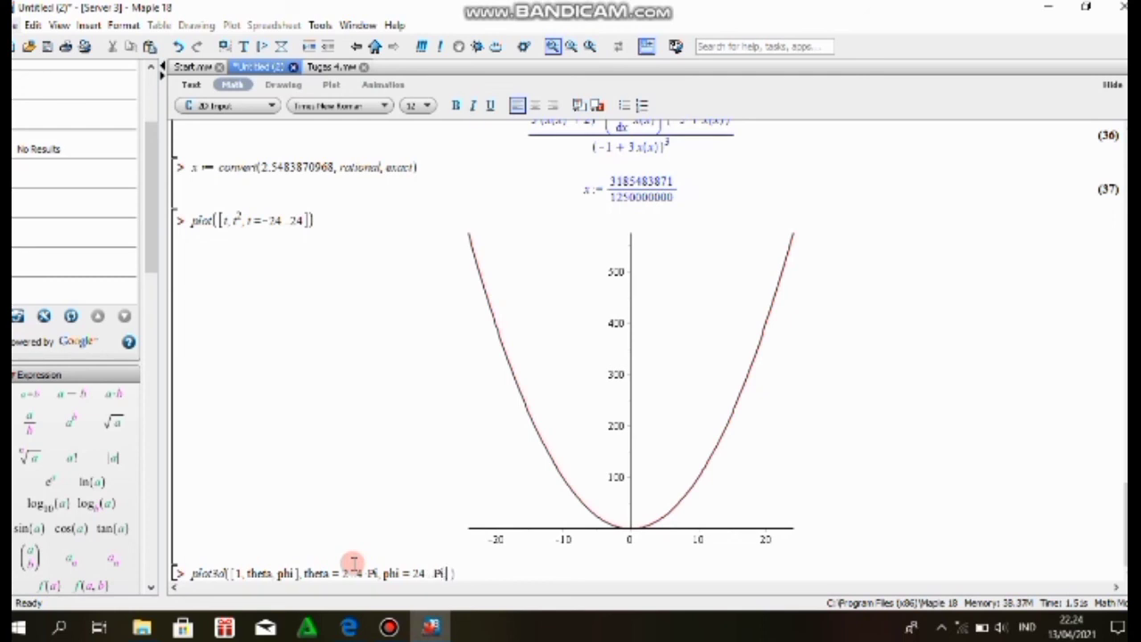
Add the option coords=spherical to the plot3d command and evaluate it to plot the surface
text(,coords)
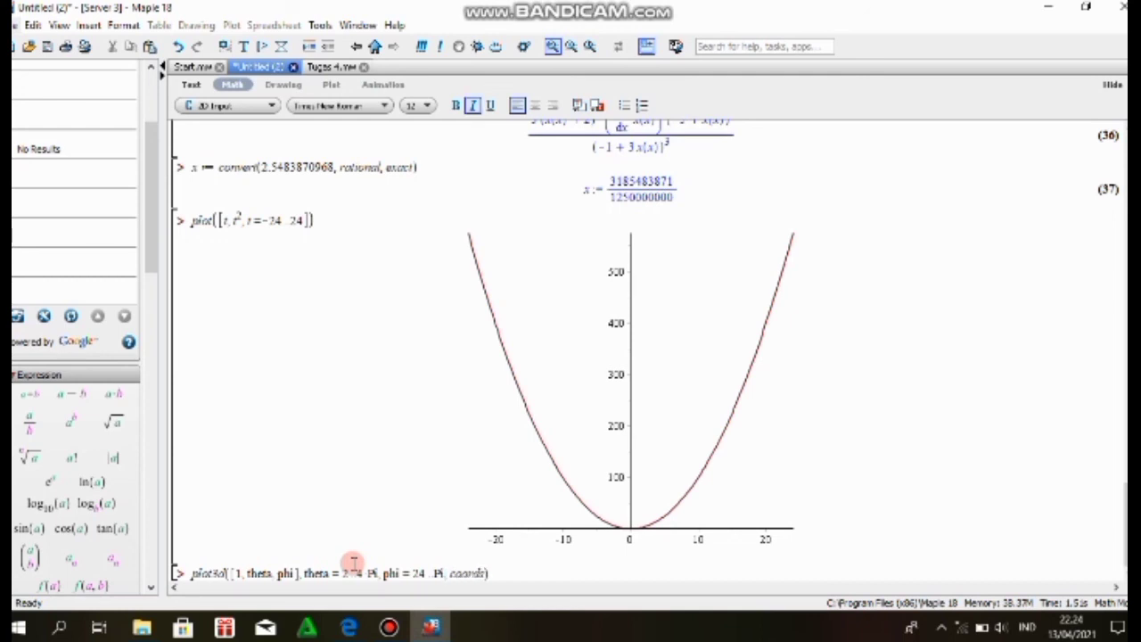
text(=)
text(sphe)
text(rical)
text(l)
key(Return)
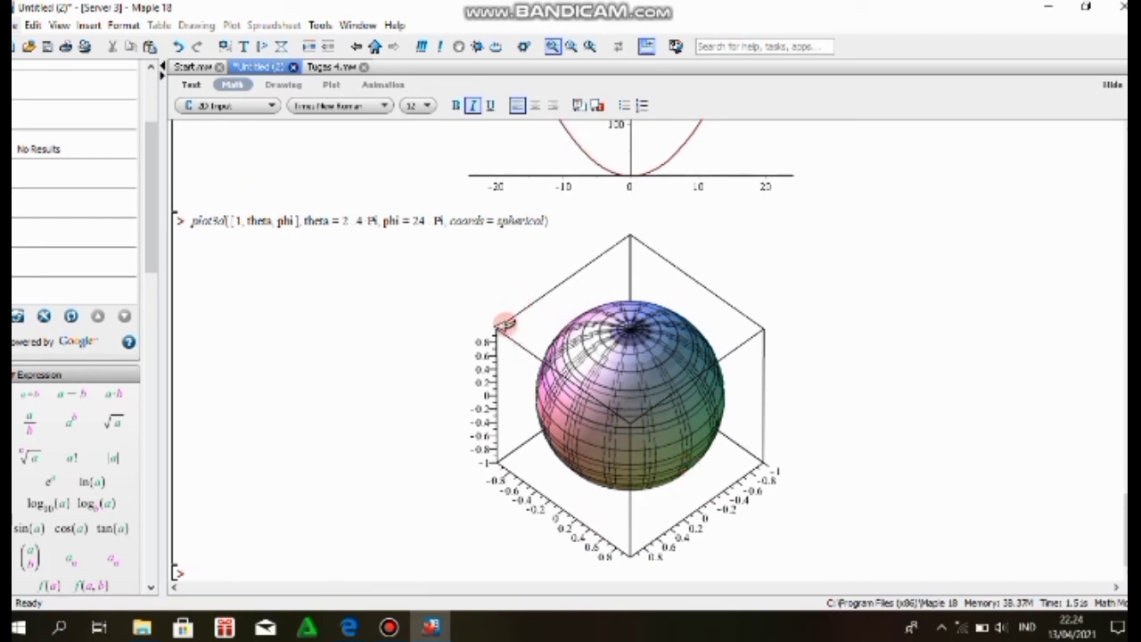
Set the axes of the spherical 3D plot to None and deselect the plot
click(701, 449)
right_click(702, 451)
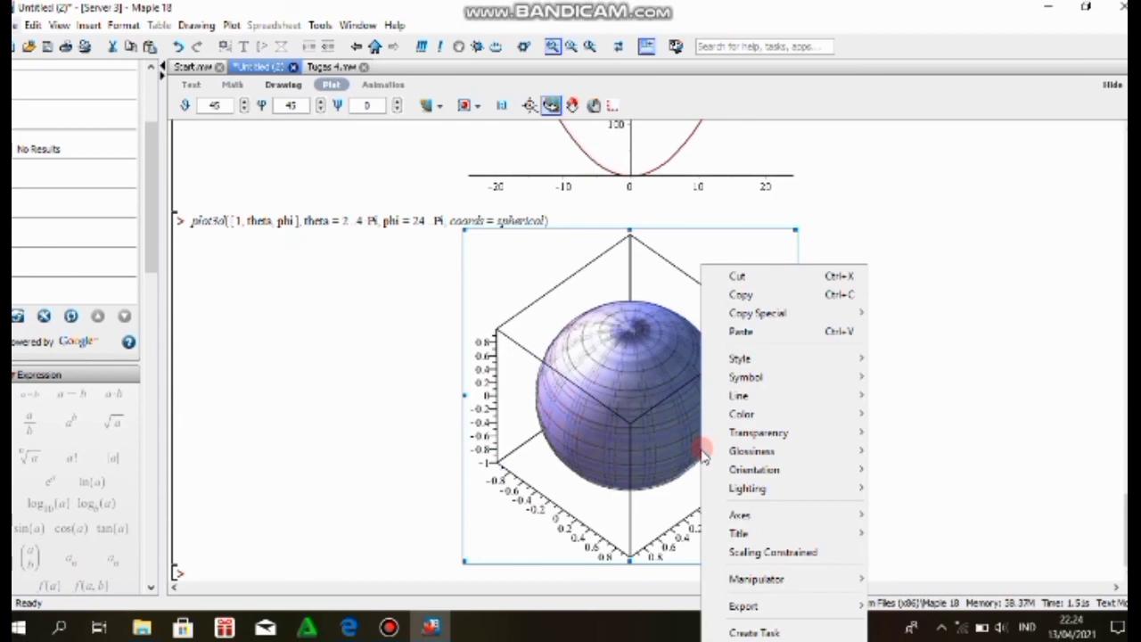
mouse_move(784, 521)
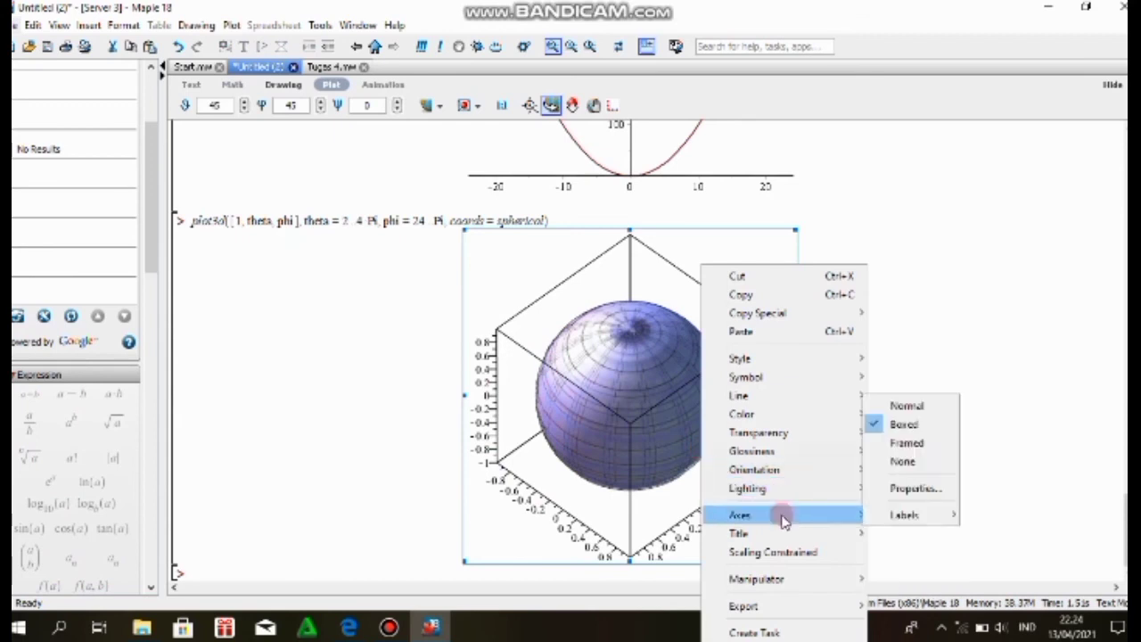
mouse_move(799, 406)
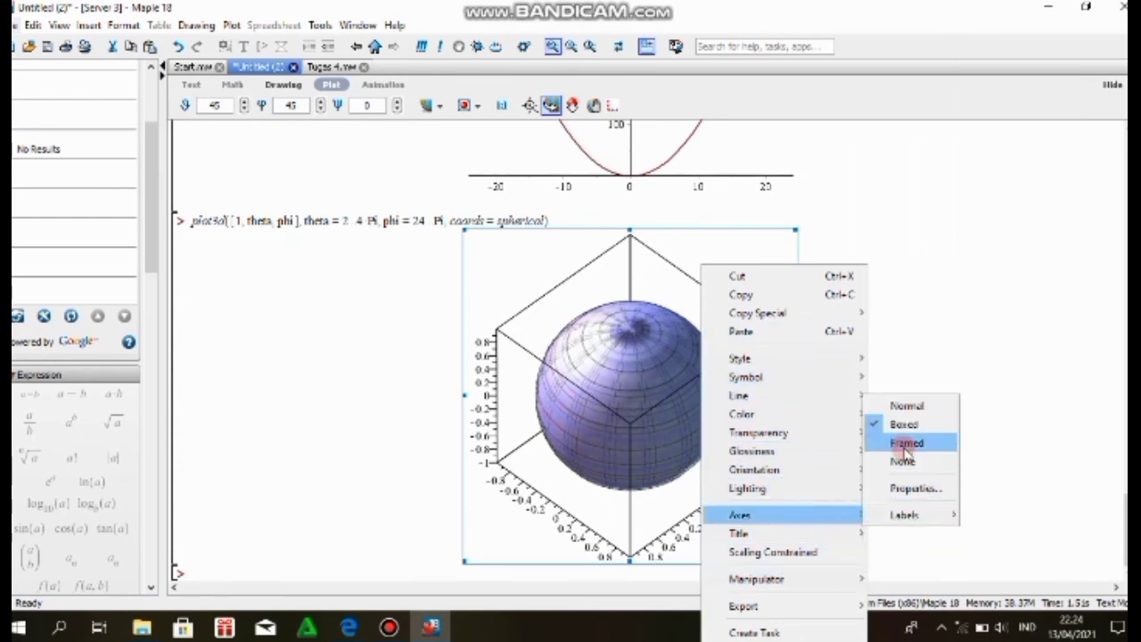
click(902, 462)
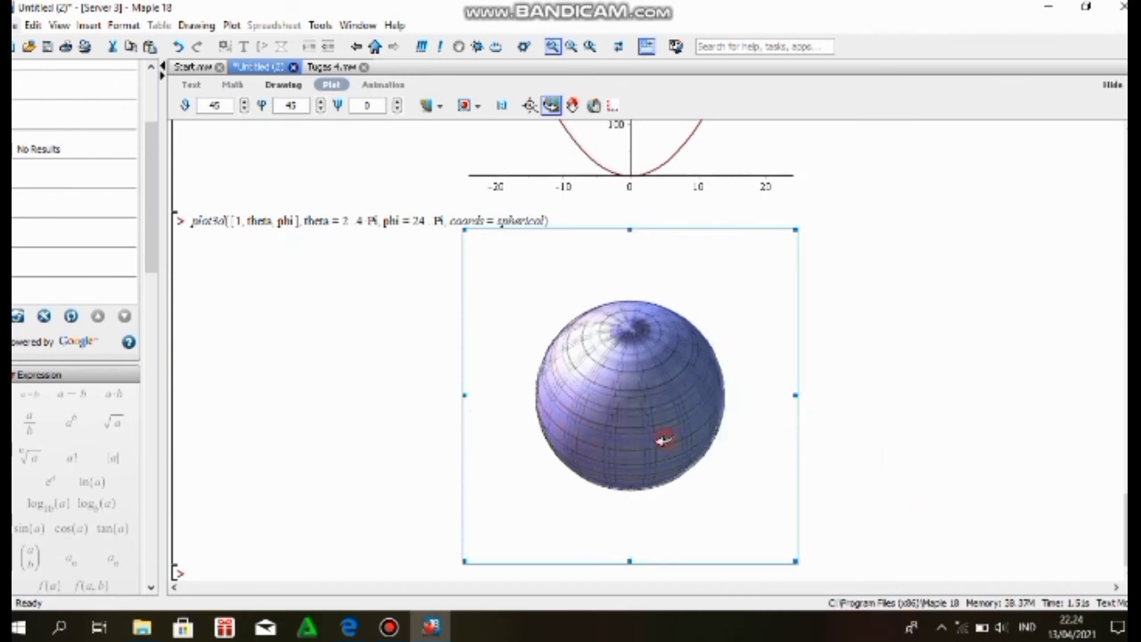
click(913, 403)
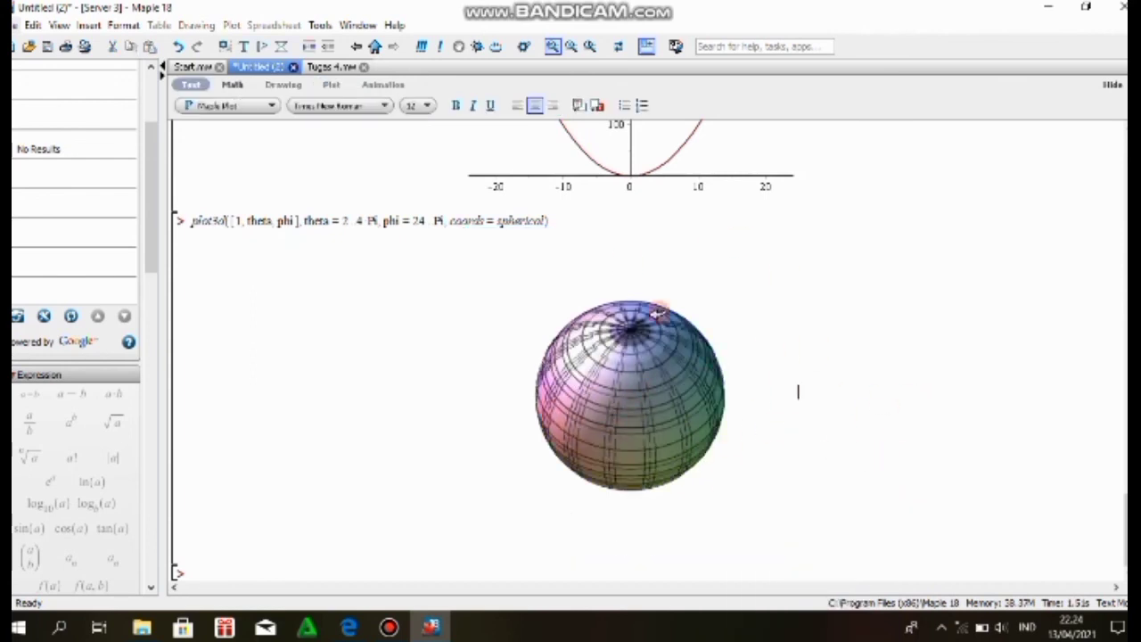